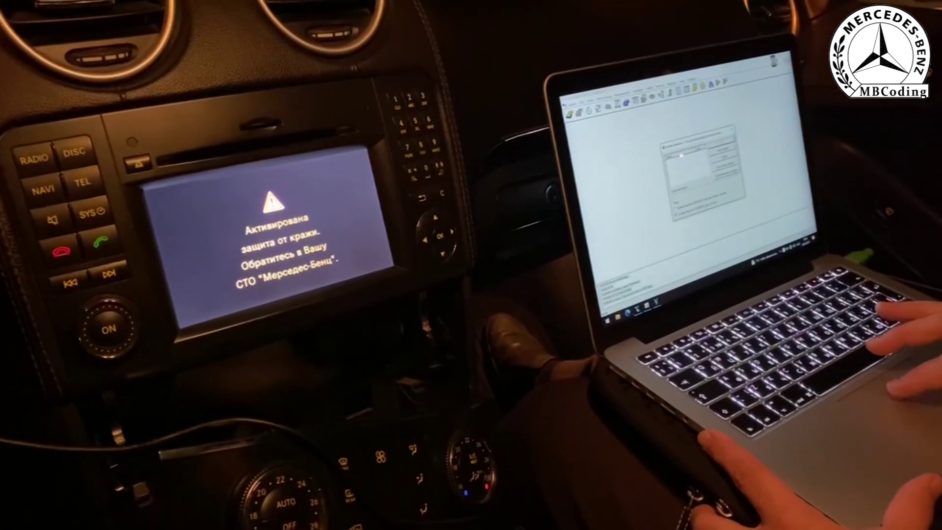
key("Return")
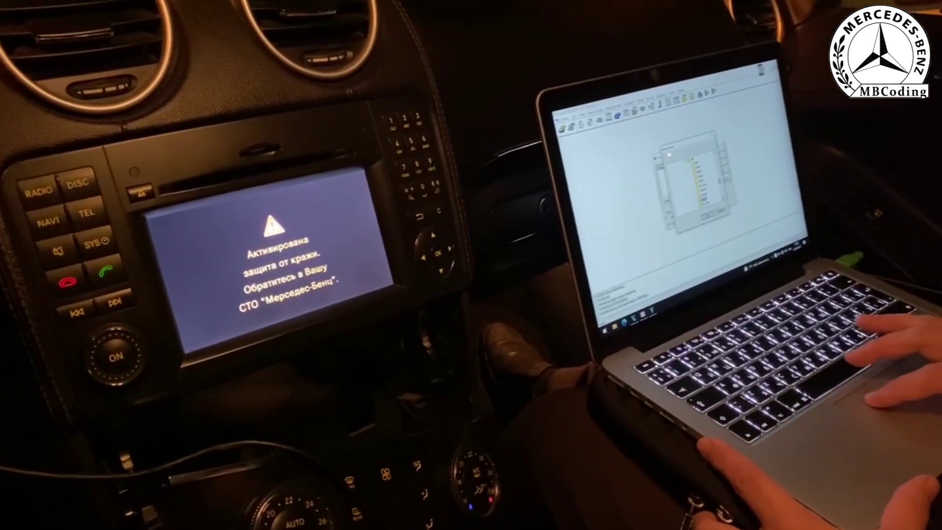
key("Return")
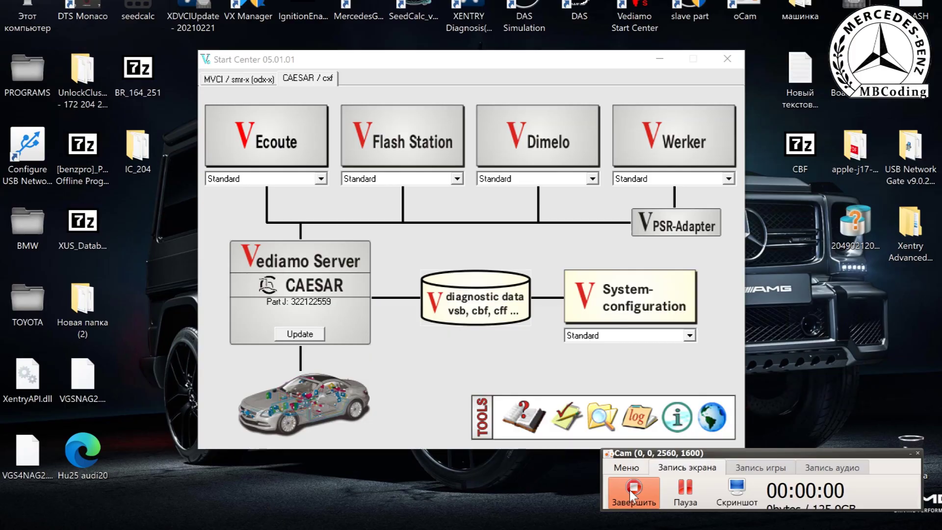
left_click(629, 491)
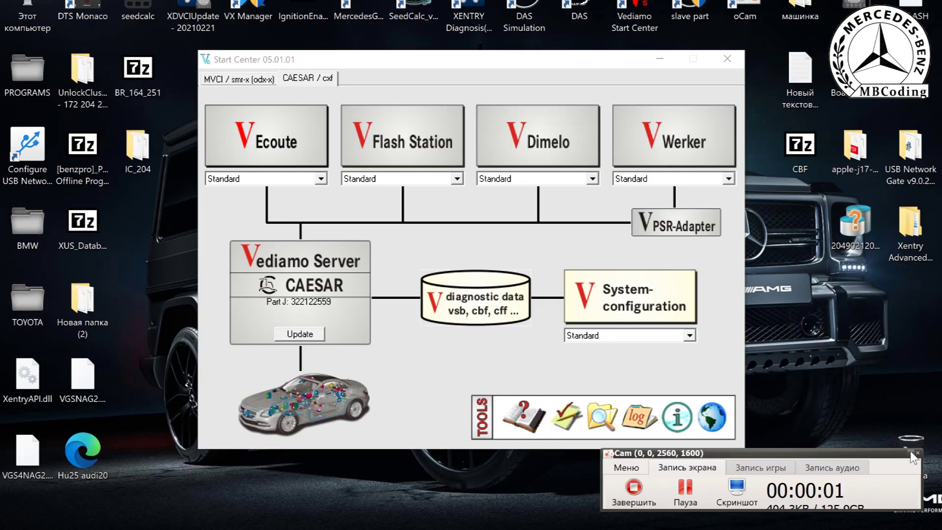
- Start Ecoute, open the system selection and exclude systems based on VEDIAMO system descriptions (.vsb files)
left_click(265, 140)
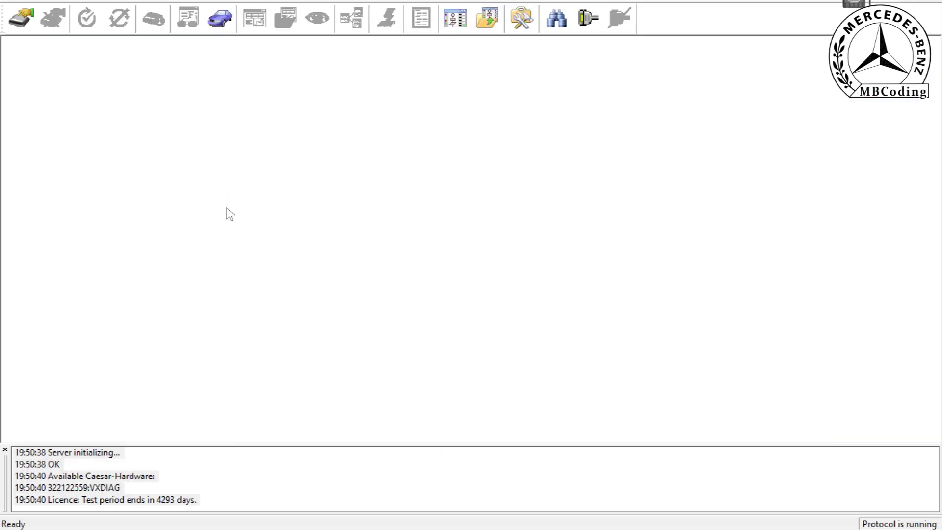
left_click(24, 22)
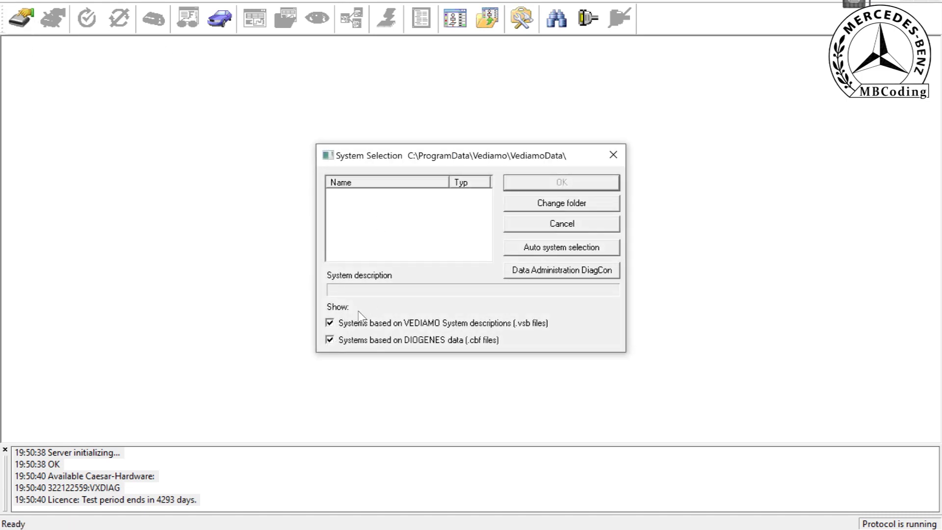
left_click(330, 323)
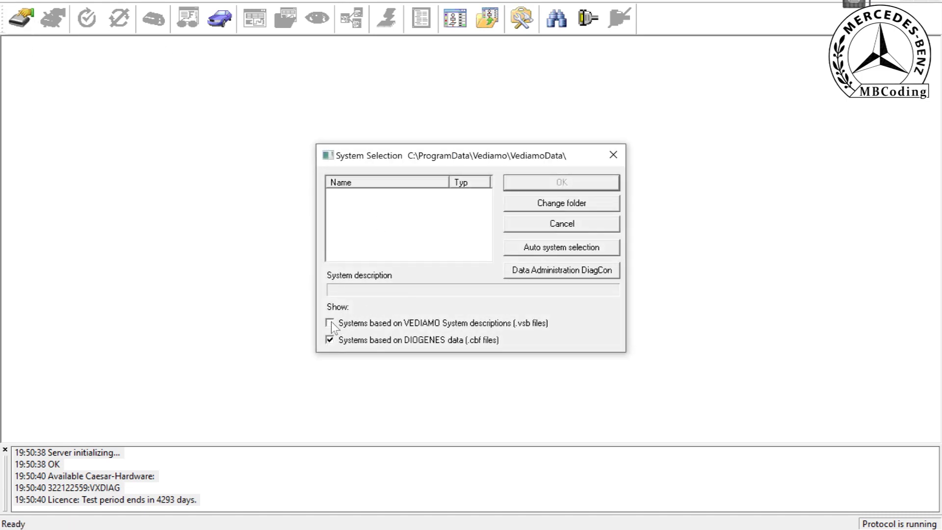
- Change the system selection folder to the CBF folder inside VediamoData
left_click(559, 205)
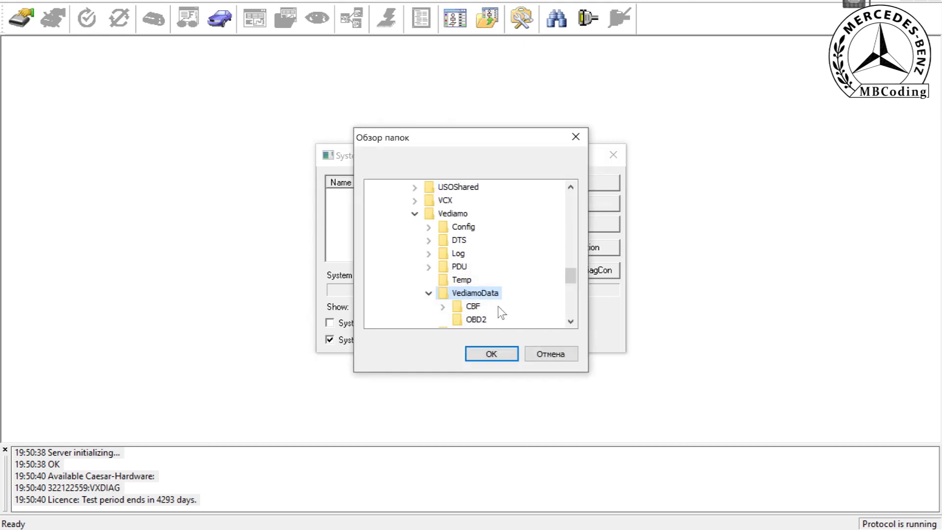
double_click(486, 306)
left_click(492, 310)
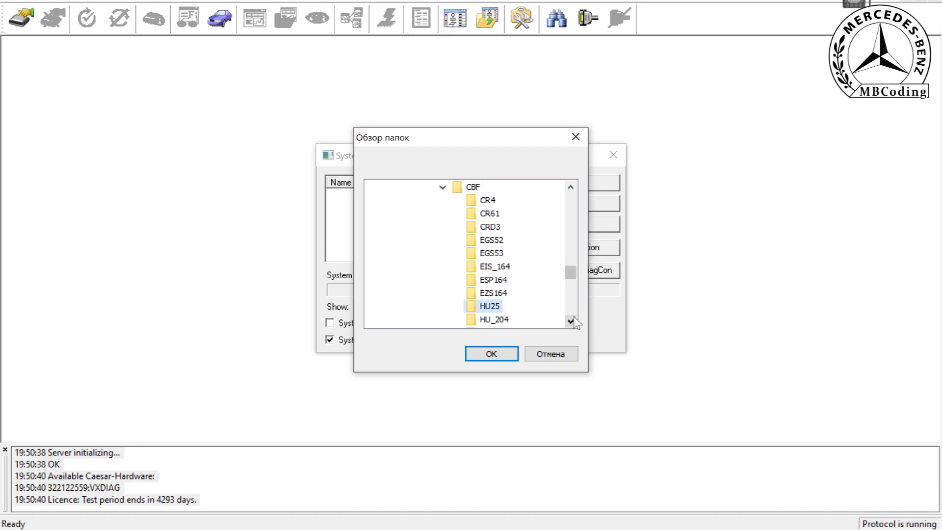
left_click(467, 190)
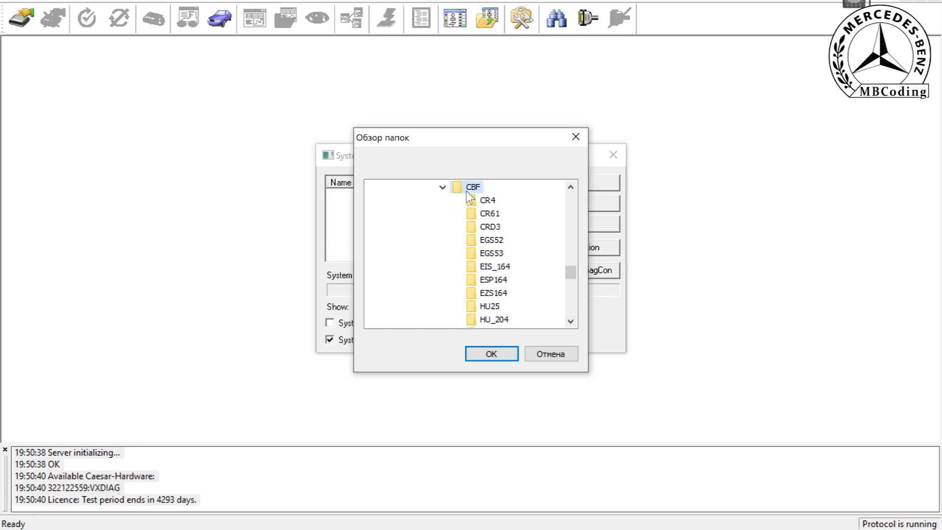
left_click(488, 354)
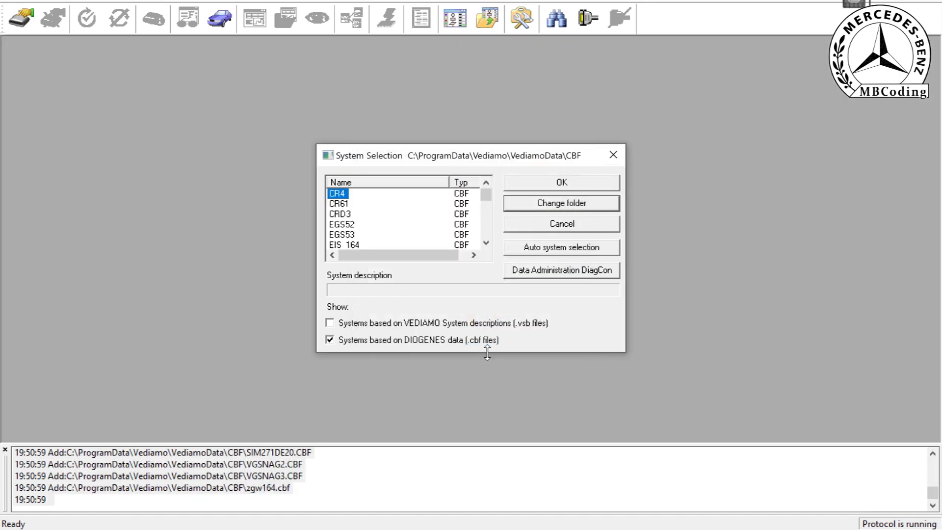
- Select the HU25 CBF system and load it to establish contact with the ECU
left_click(486, 243)
left_click(486, 243)
left_click(486, 243)
left_click(486, 242)
left_click(485, 242)
left_click(485, 243)
left_click(350, 235)
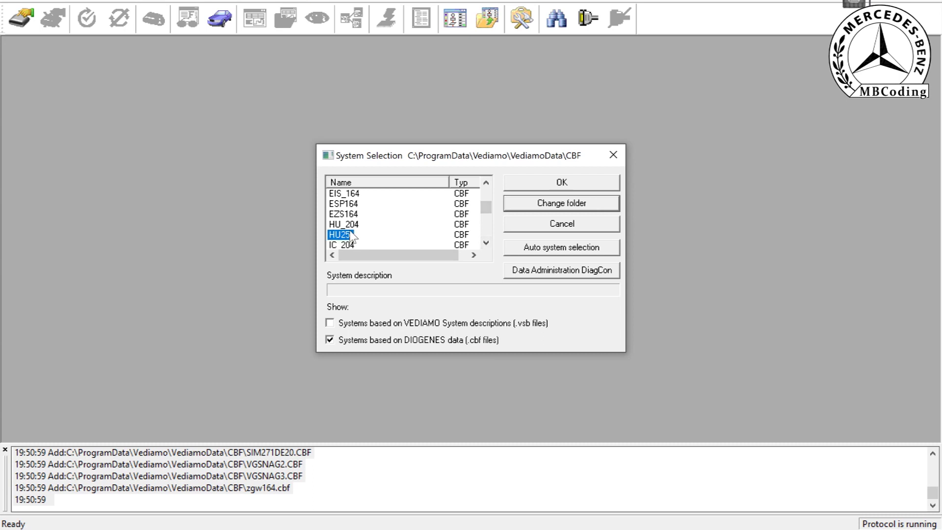
left_click(559, 181)
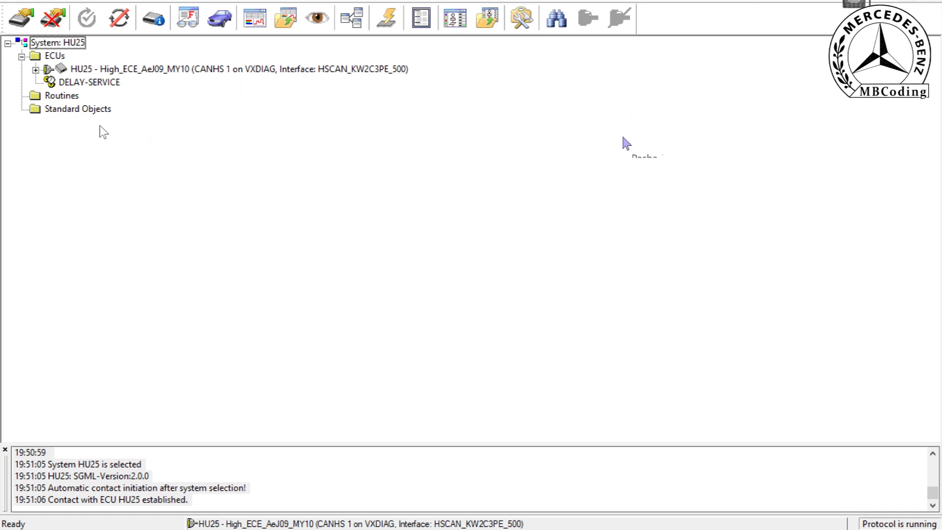
- Try to write the anti-theft PIN to HU25 with the DL_Write_PIN download service, pasting the PIN as its input parameter
left_click(36, 70)
left_click(50, 122)
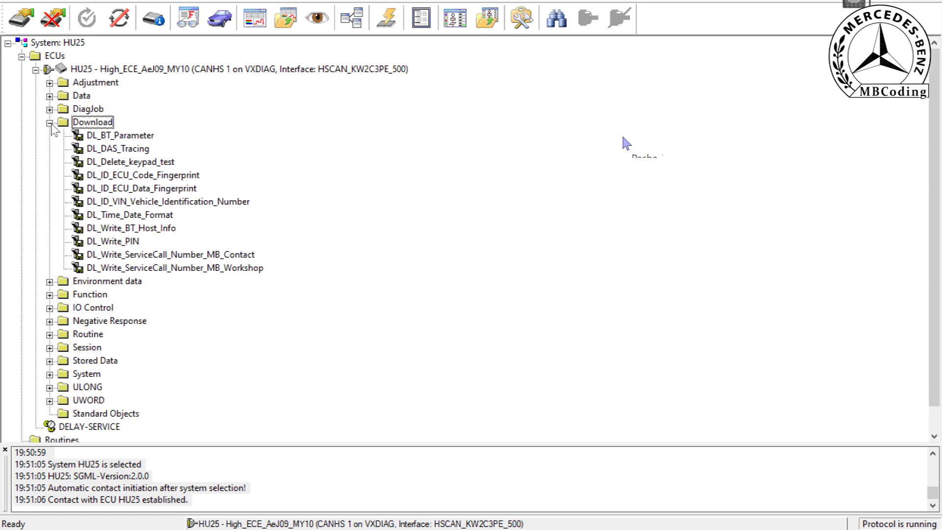
left_click(129, 242)
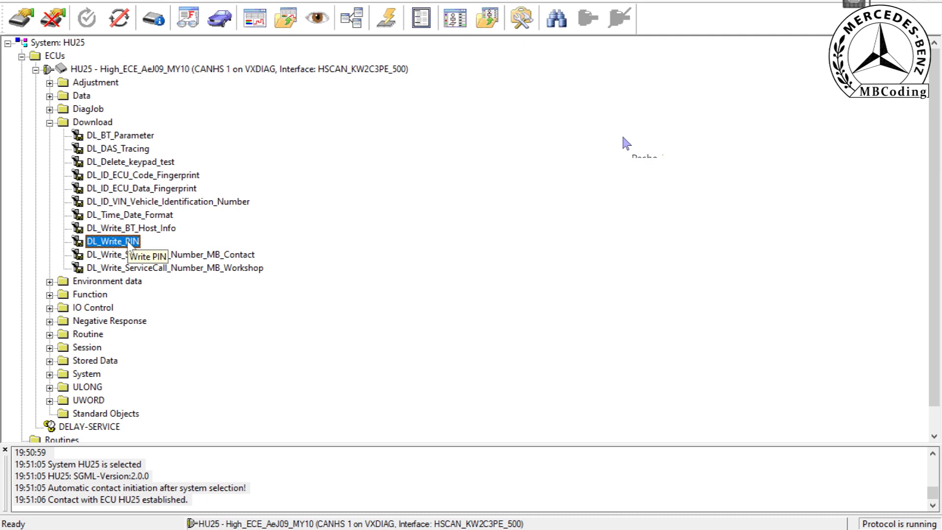
double_click(129, 242)
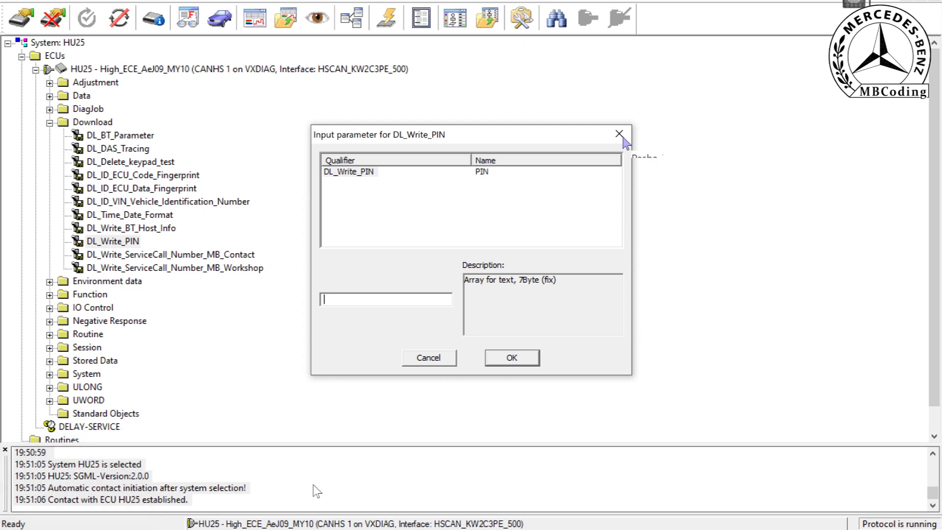
right_click(344, 298)
left_click(396, 366)
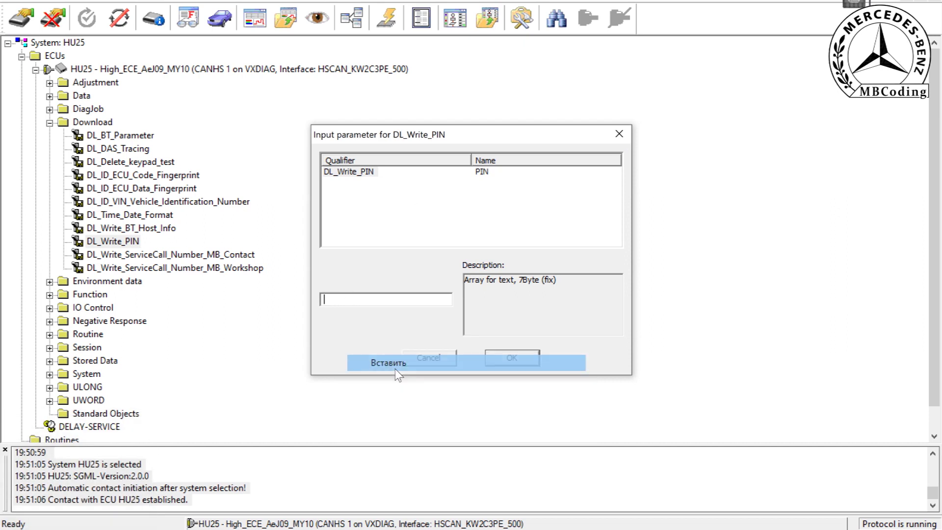
left_click(514, 361)
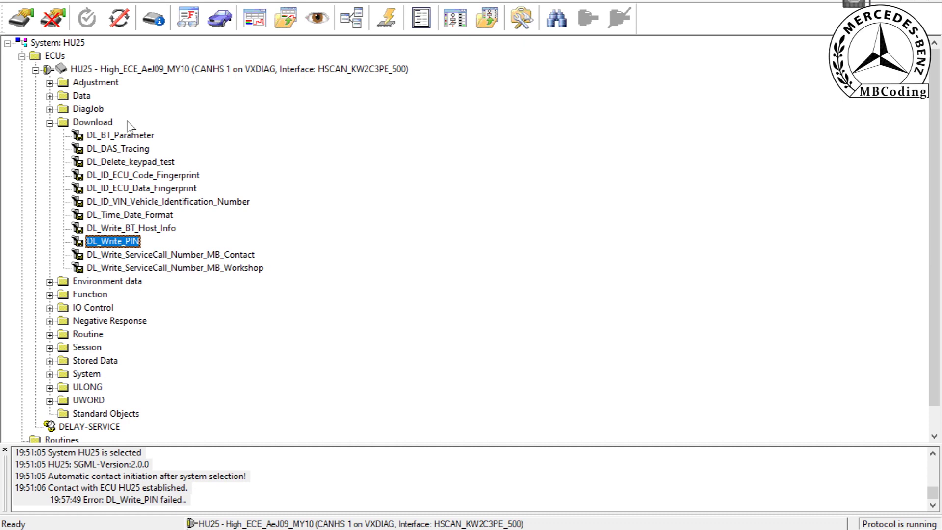
- Reset the HU25 head unit by executing the FN_ECU_Reset function
left_click(49, 123)
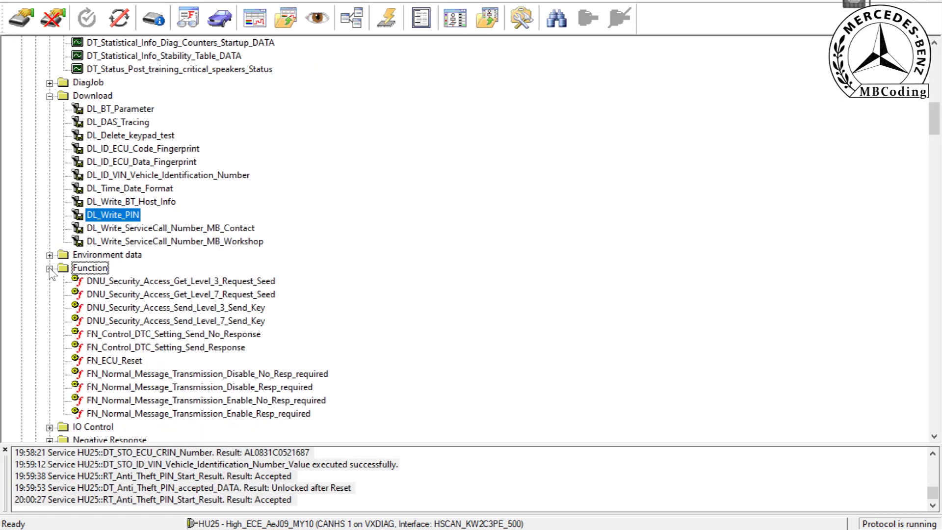
double_click(133, 362)
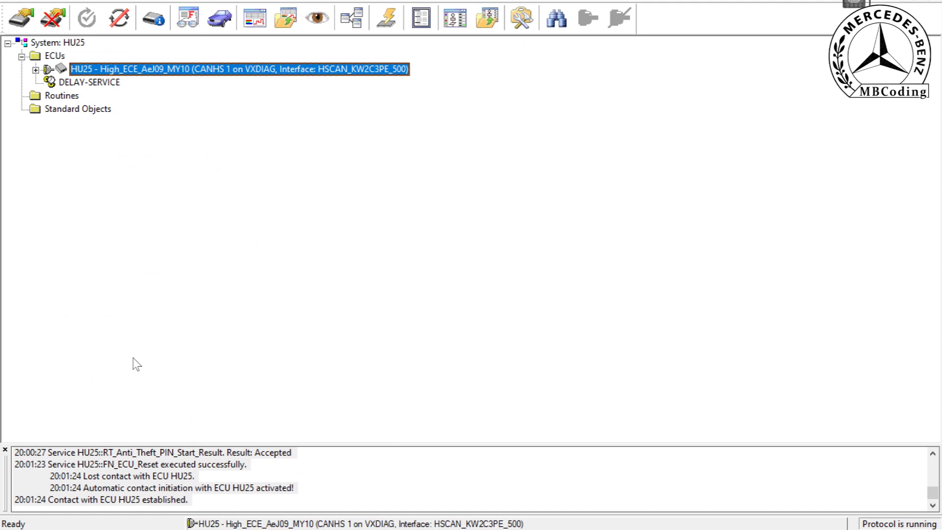
- Open the HU25 error memory, clear its fault codes and read the errors again several times
left_click(188, 20)
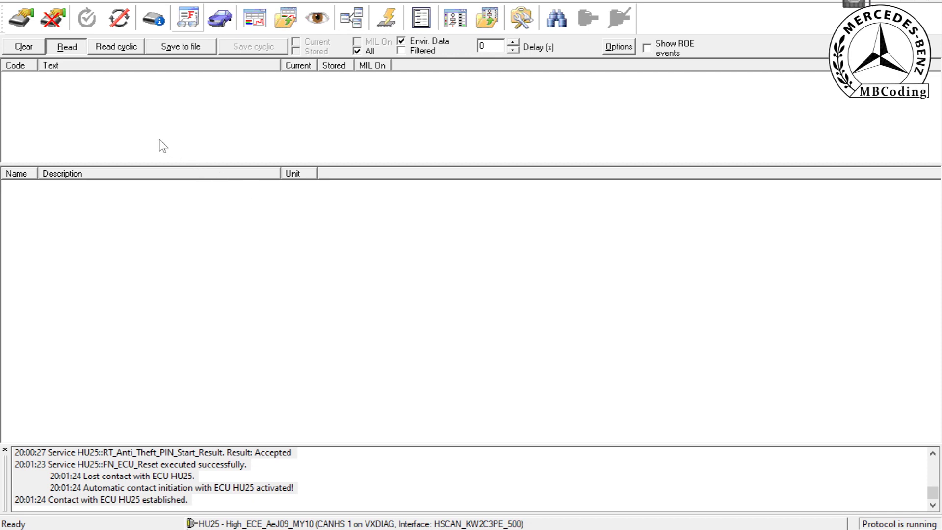
left_click(24, 46)
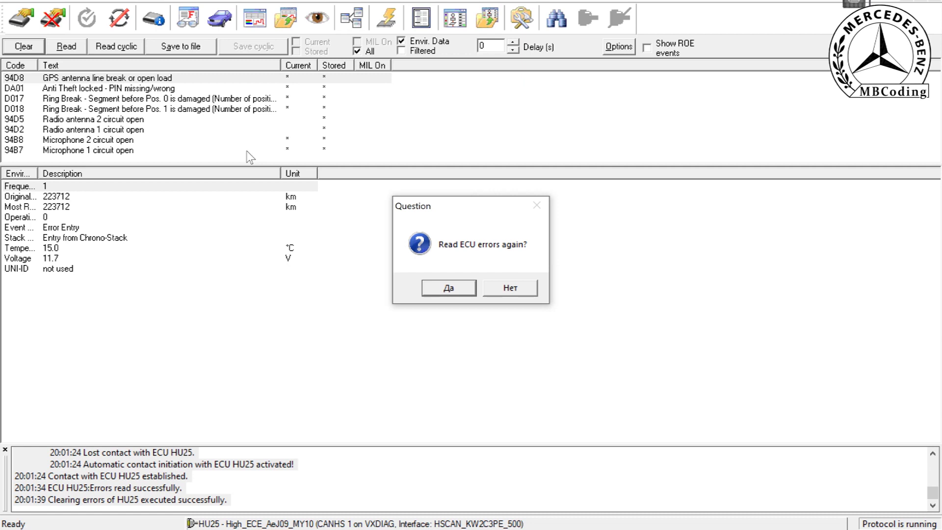
left_click(440, 288)
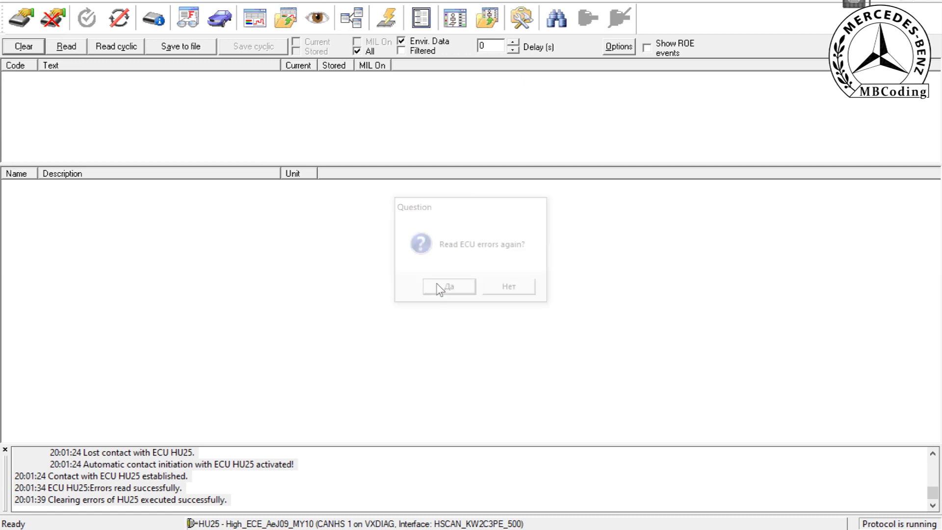
left_click(82, 48)
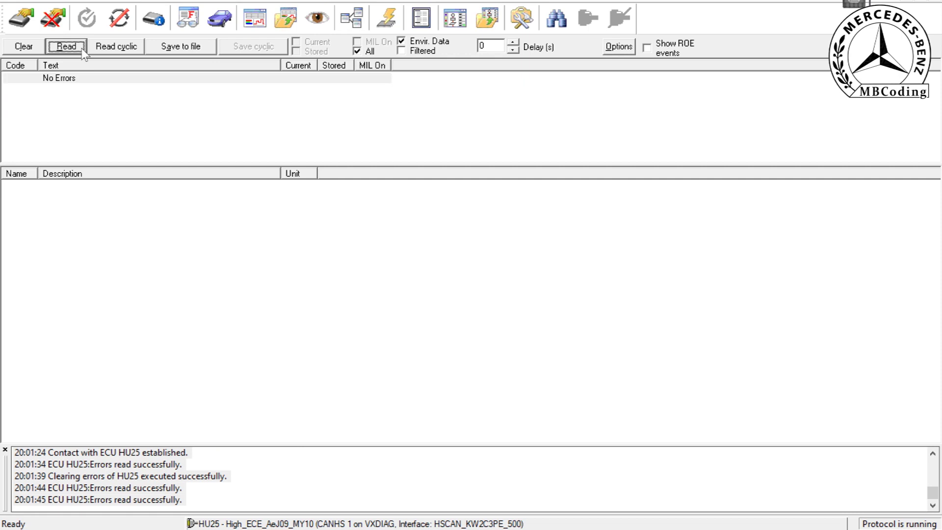
left_click(81, 48)
left_click(81, 48)
left_click(82, 49)
left_click(81, 48)
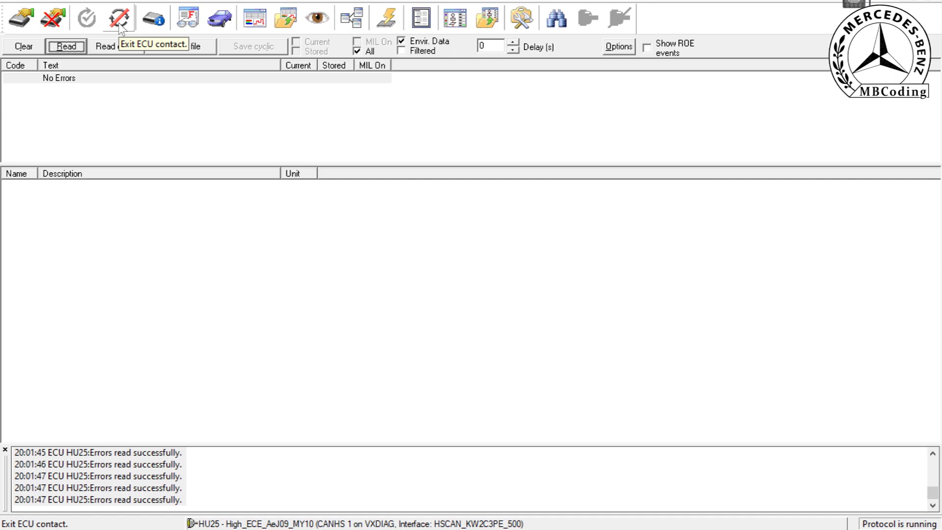
- Exit the ECU contact with HU25, initiate it again and reread the error memory
left_click(120, 23)
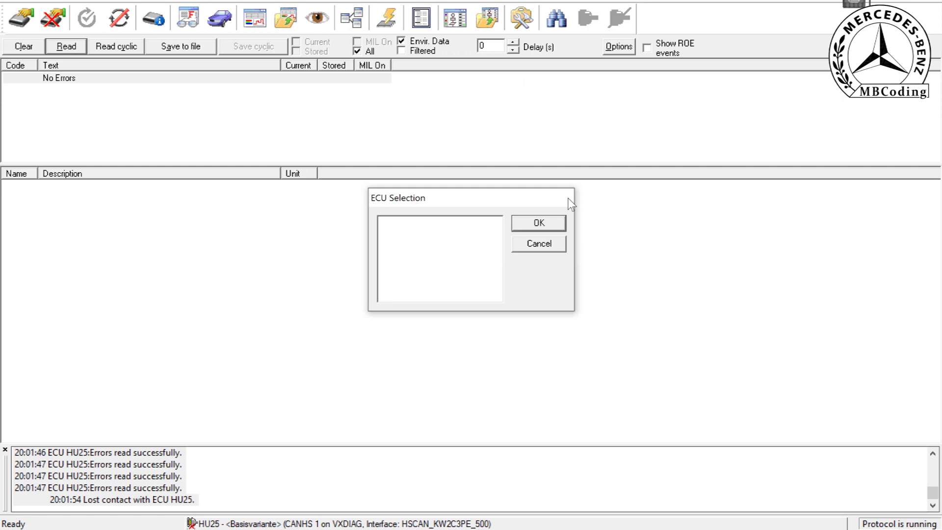
left_click(564, 198)
left_click(96, 21)
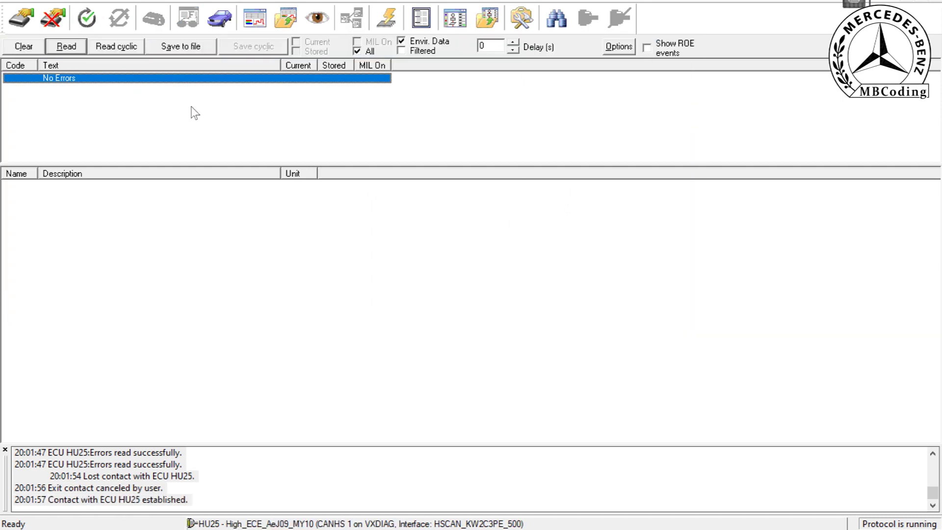
left_click(55, 49)
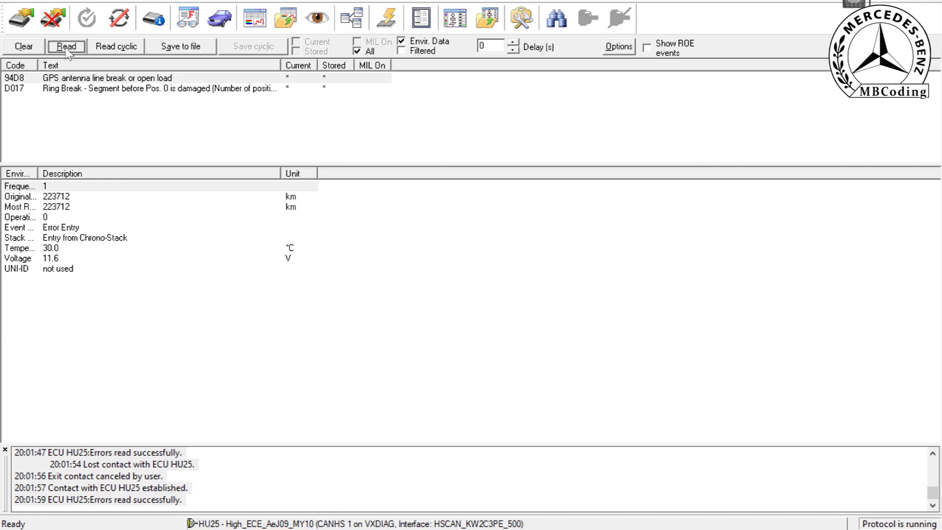
left_click(67, 51)
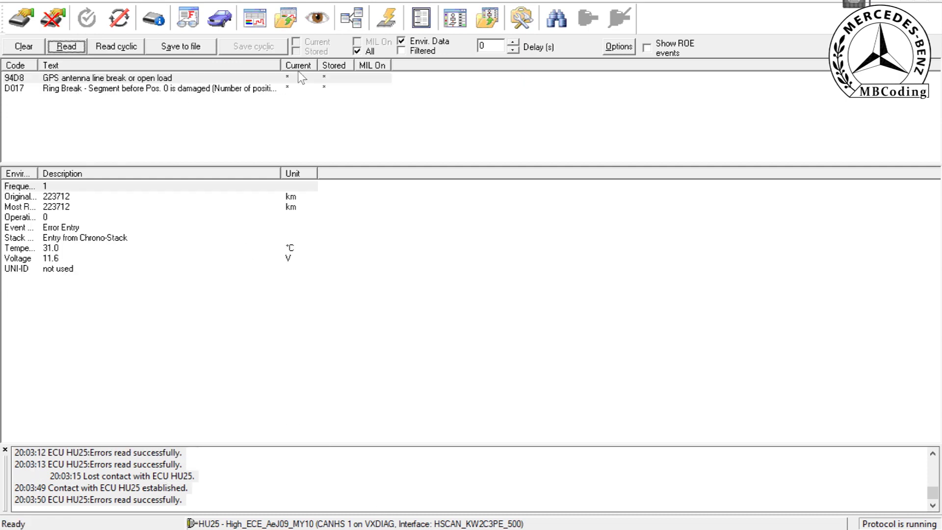
- Open variant coding for HU25 and choose the VCD_TGW_Parameter service
left_click(356, 16)
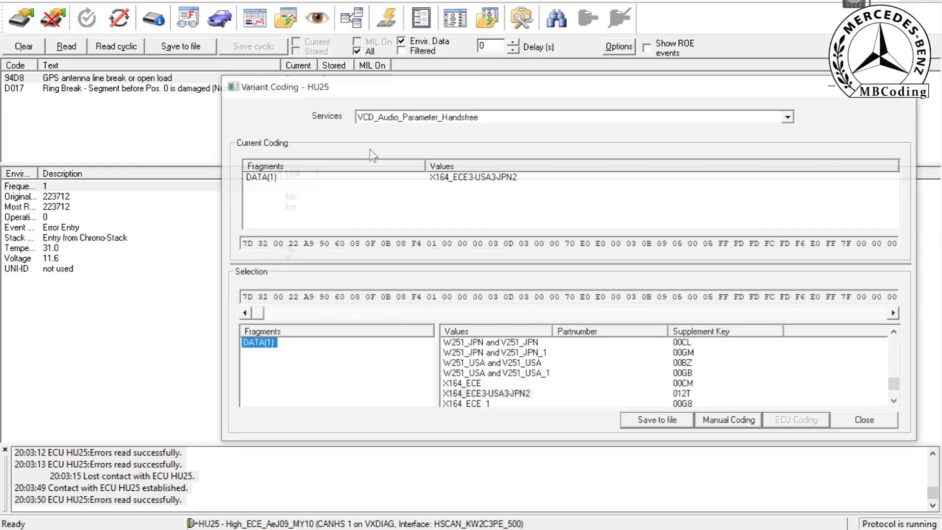
left_click(791, 117)
left_click(792, 147)
left_click(792, 148)
left_click(792, 147)
left_click(792, 147)
left_click(792, 148)
left_click(791, 148)
left_click(792, 148)
left_click(792, 147)
left_click(792, 148)
left_click(792, 148)
left_click(791, 148)
left_click(792, 147)
left_click(792, 148)
left_click(756, 149)
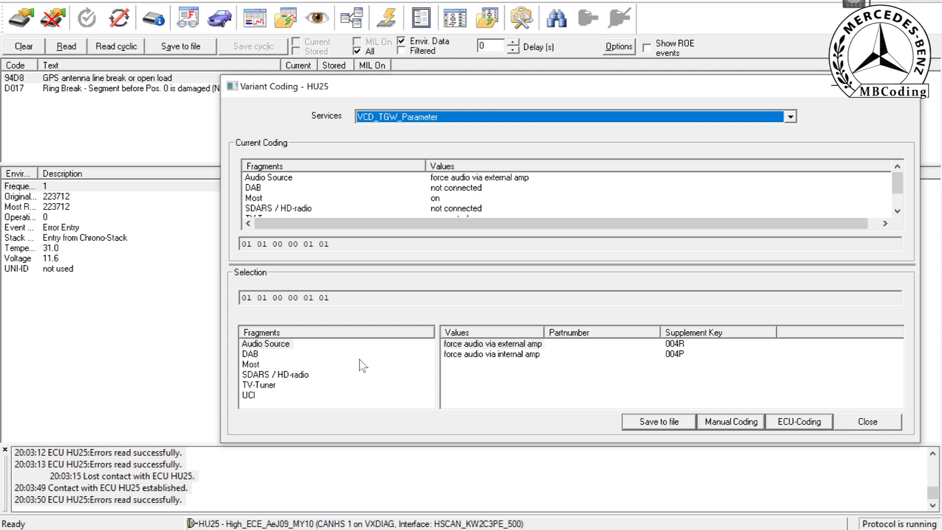
- Set the Most fragment to off, review the remaining fragments and try to write the coding to the ECU
left_click(253, 355)
left_click(253, 364)
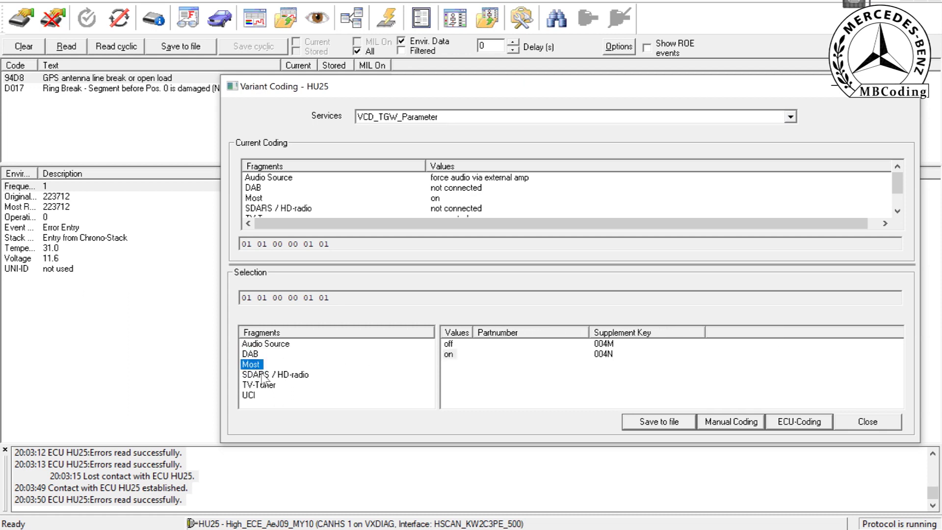
left_click(449, 344)
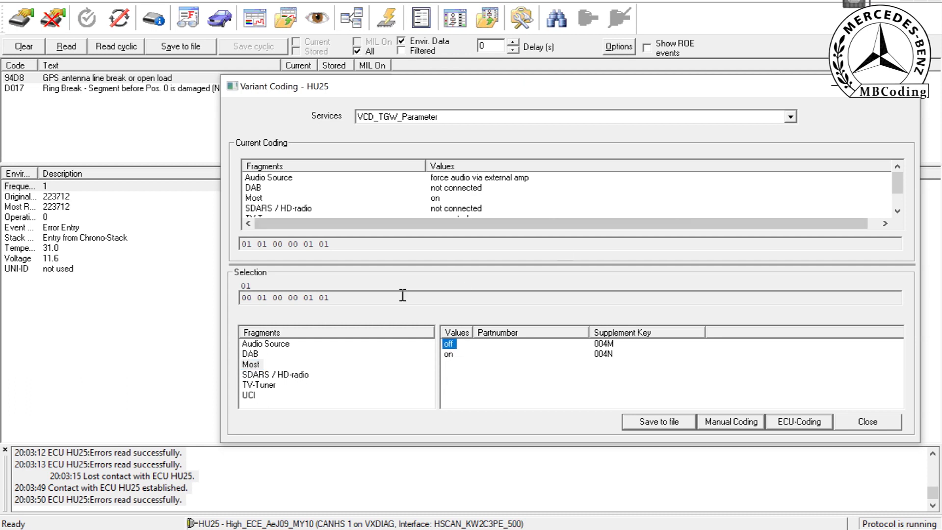
left_click(265, 374)
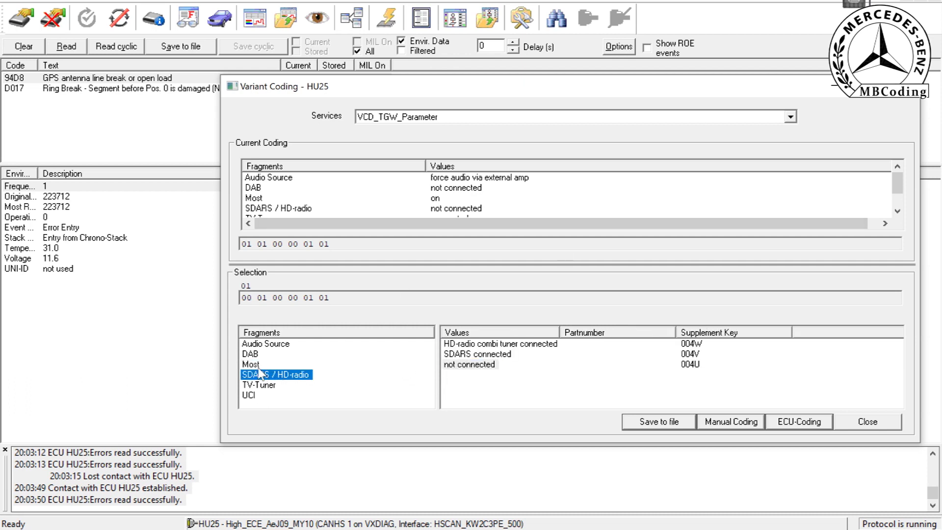
left_click(260, 386)
left_click(254, 395)
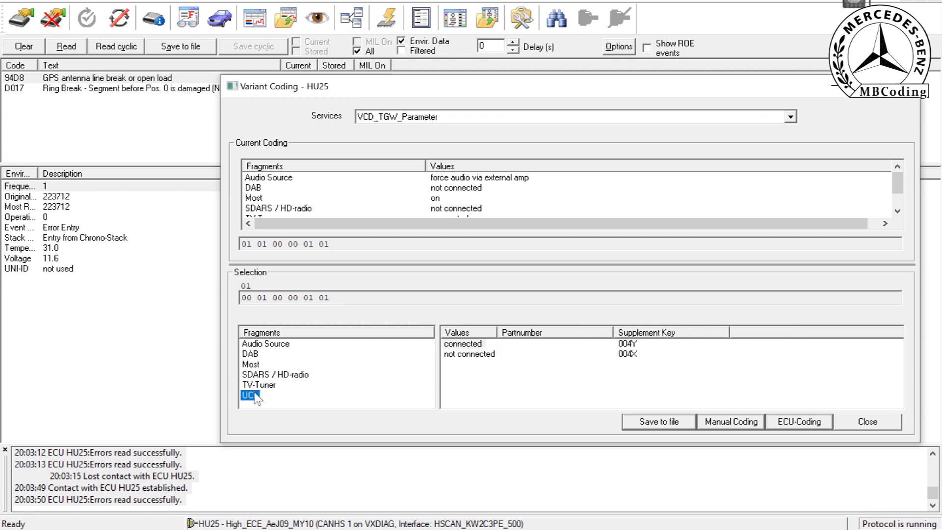
left_click(793, 421)
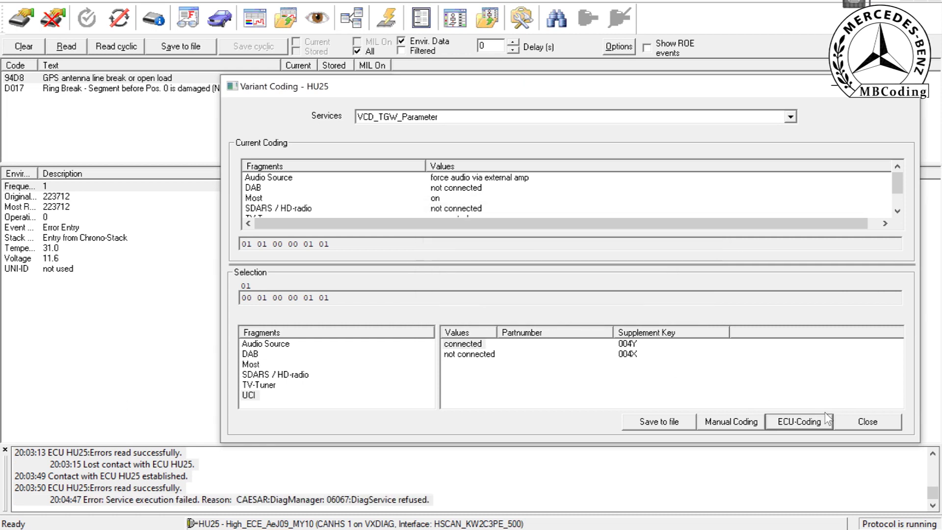
- Clear the fault codes of HU25, reread its error memory and exit the ECU contact
left_click(868, 422)
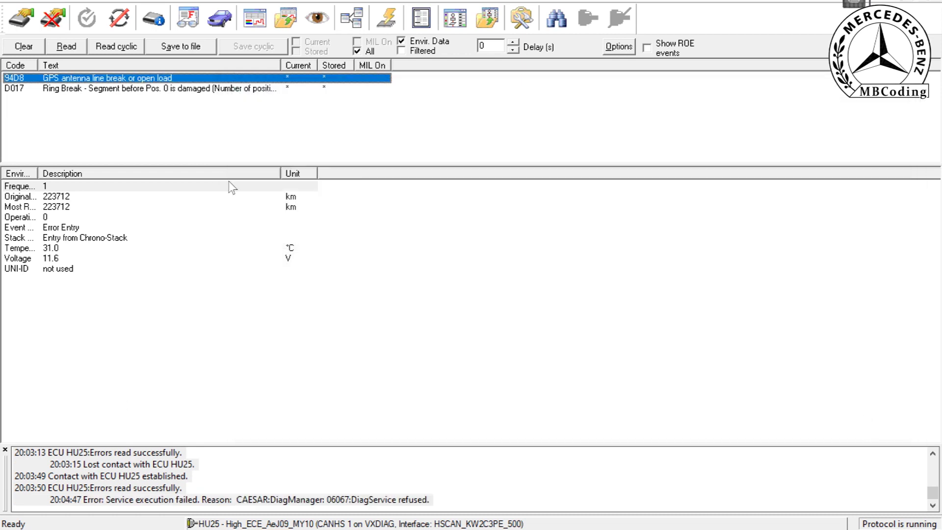
left_click(32, 45)
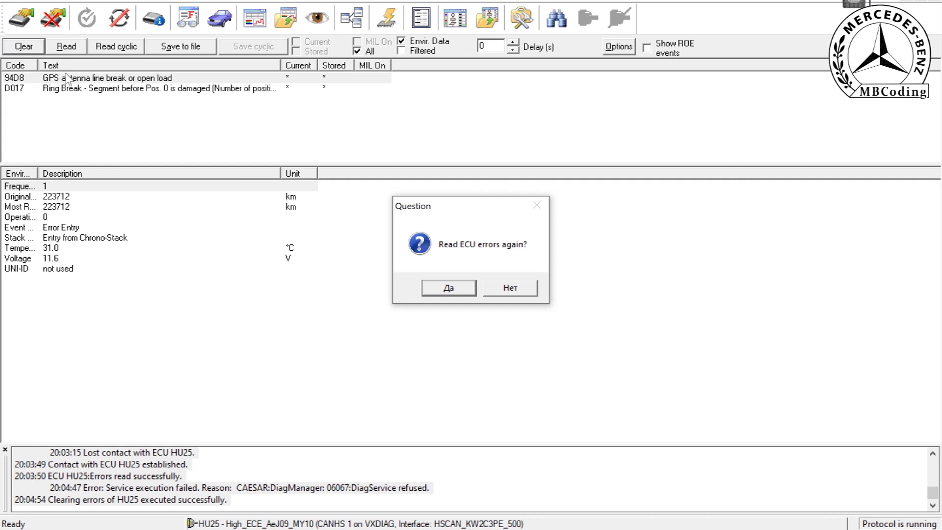
left_click(437, 287)
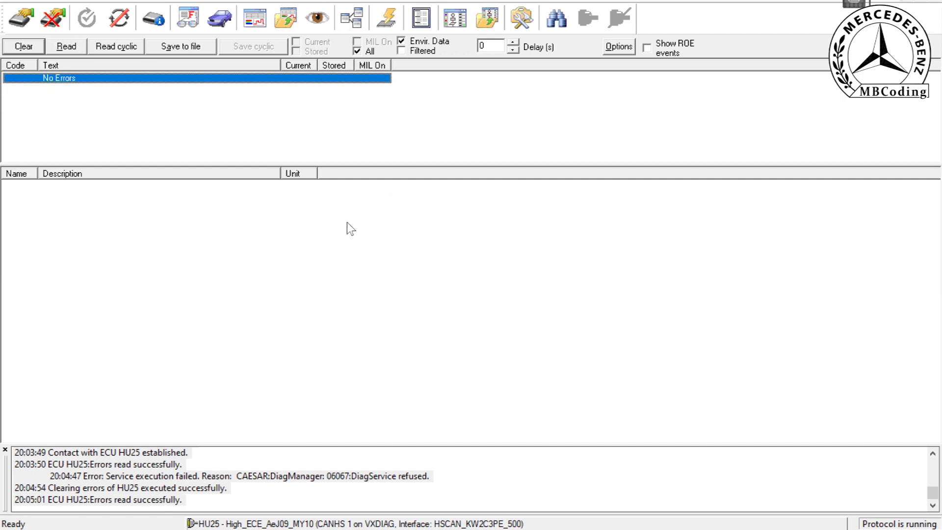
left_click(79, 49)
left_click(119, 18)
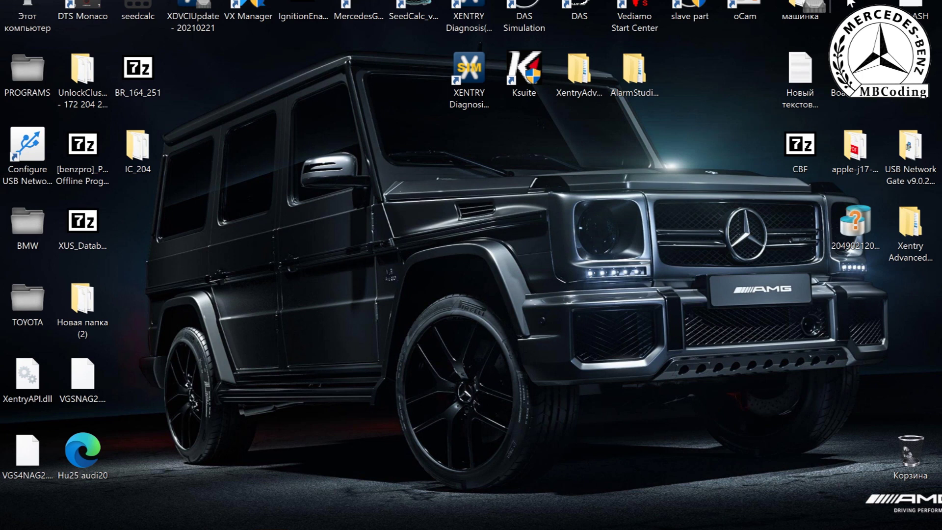
- Open the Hu25 audi20 report from the desktop and examine its coding values down to the VCD_TGW_Parameter section
double_click(90, 466)
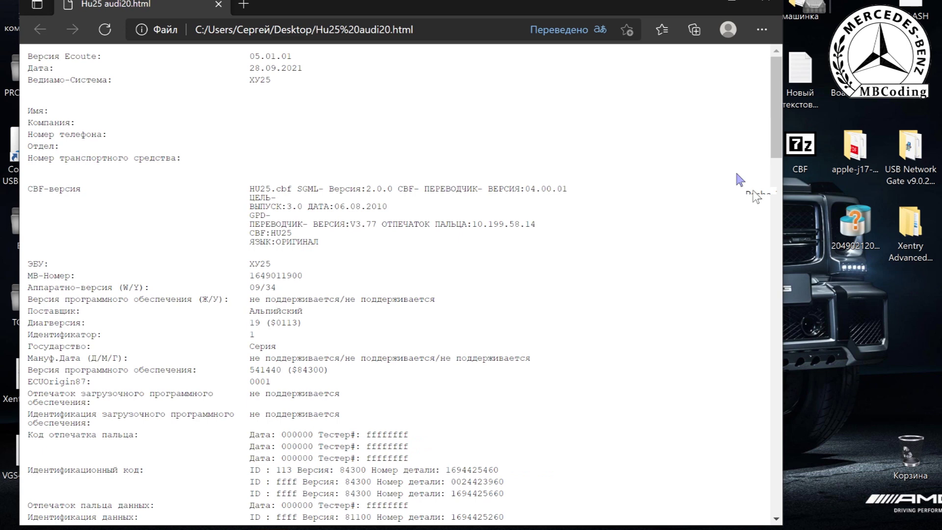
left_click(732, 3)
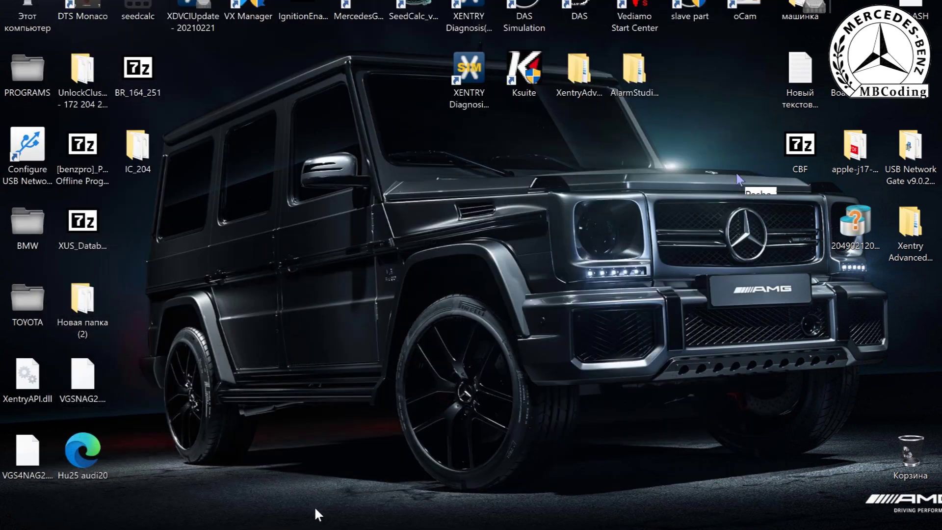
key("alt+Tab")
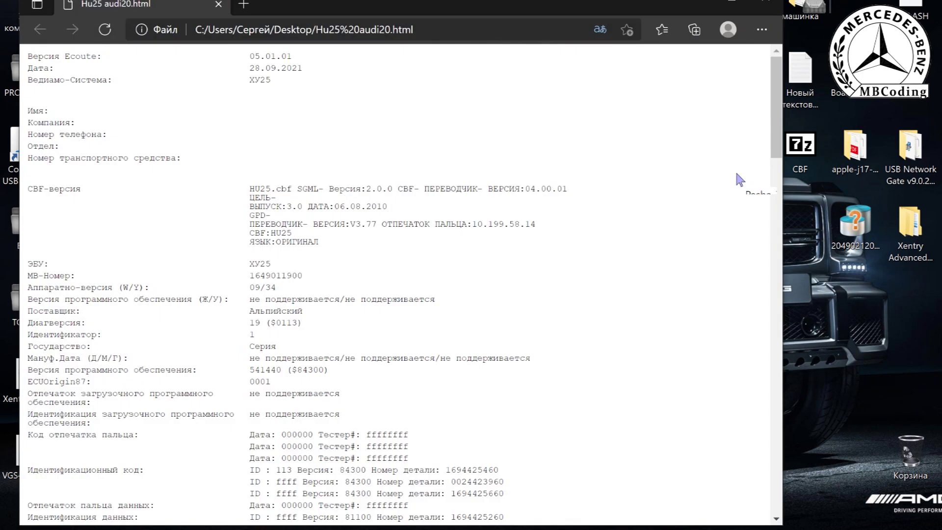
mouse_move(127, 529)
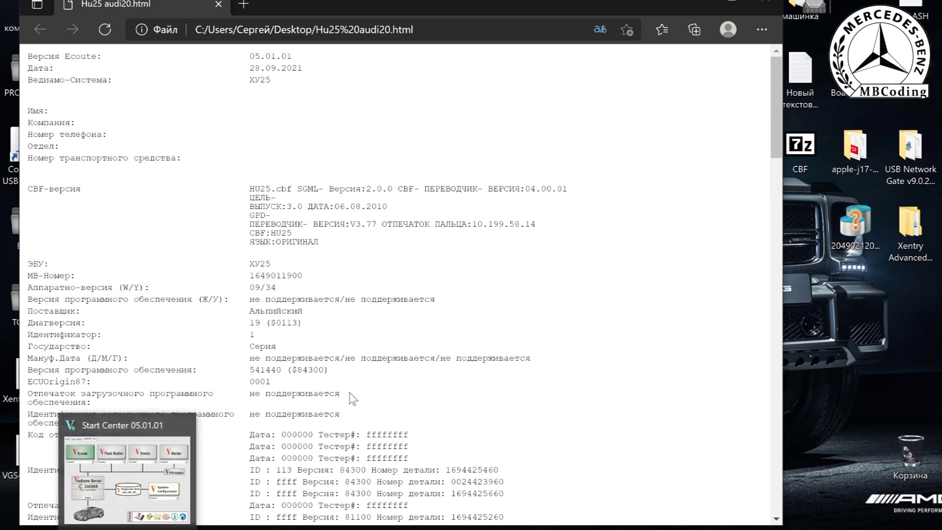
scroll(780, 84, "down", 1)
left_click_drag(779, 83, 782, 202)
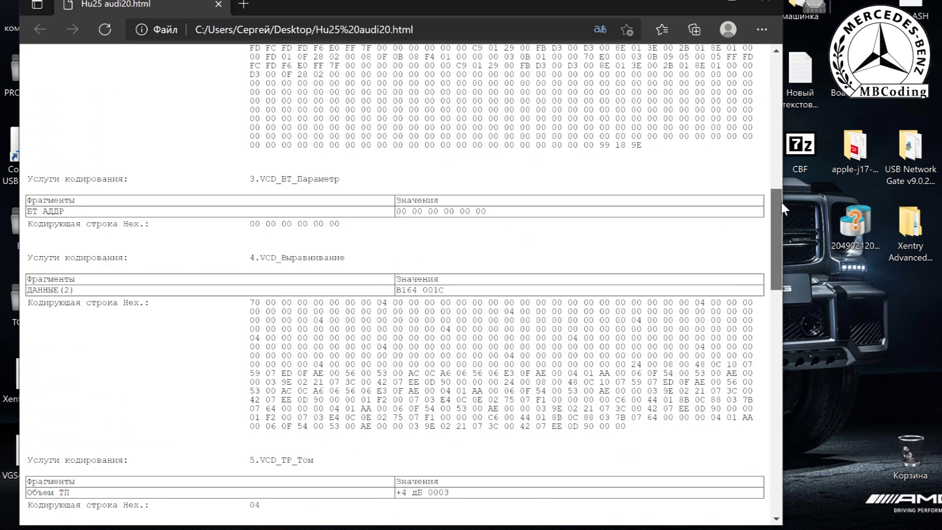
left_click_drag(781, 203, 778, 467)
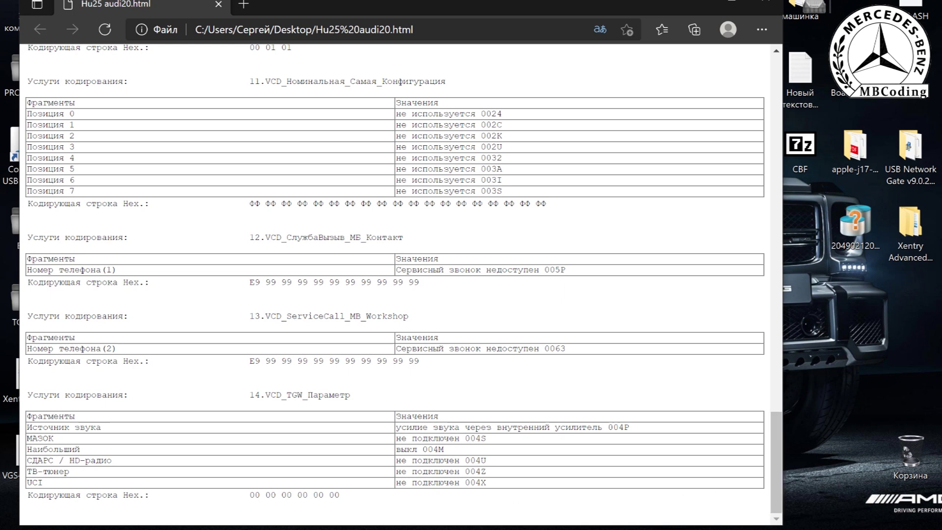
- Switch back to Vediamo Ecoute, initiate contact with HU25 and reopen its variant coding
key("alt+Tab")
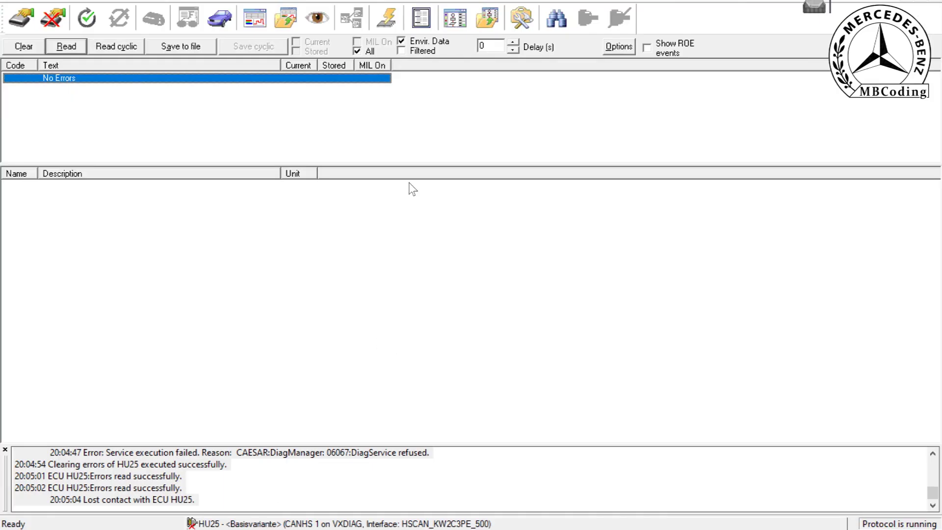
left_click(87, 18)
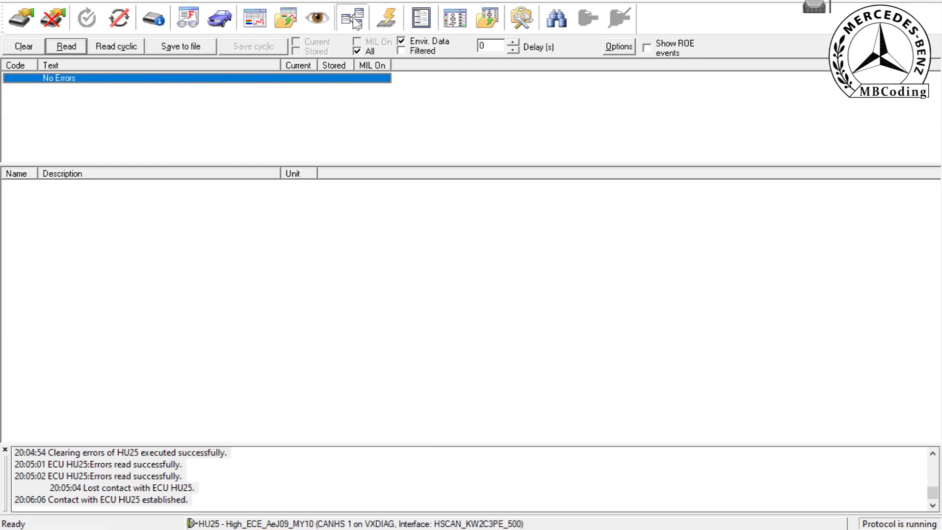
left_click(351, 18)
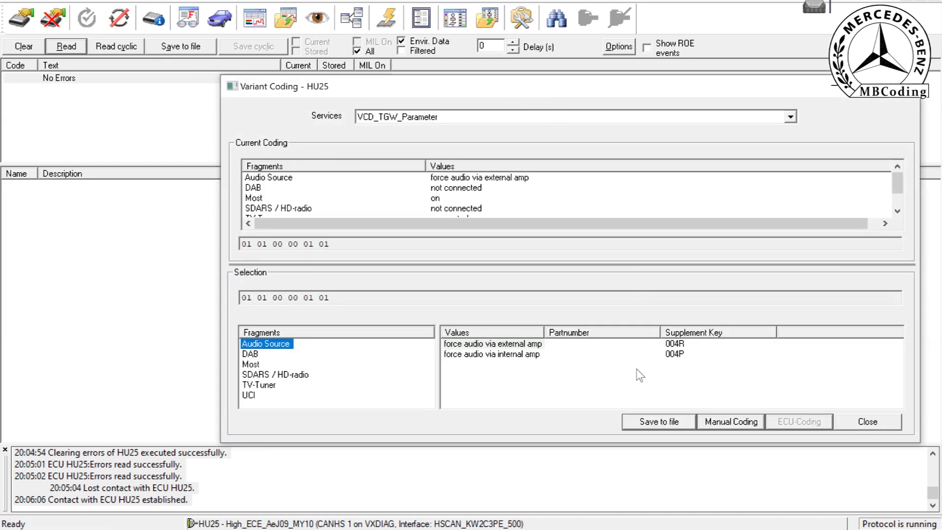
left_click(726, 427)
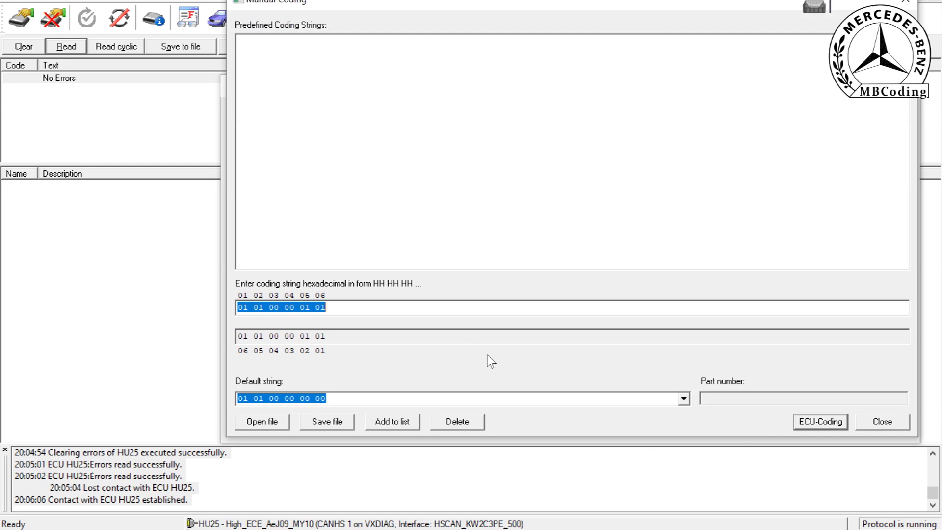
type("00")
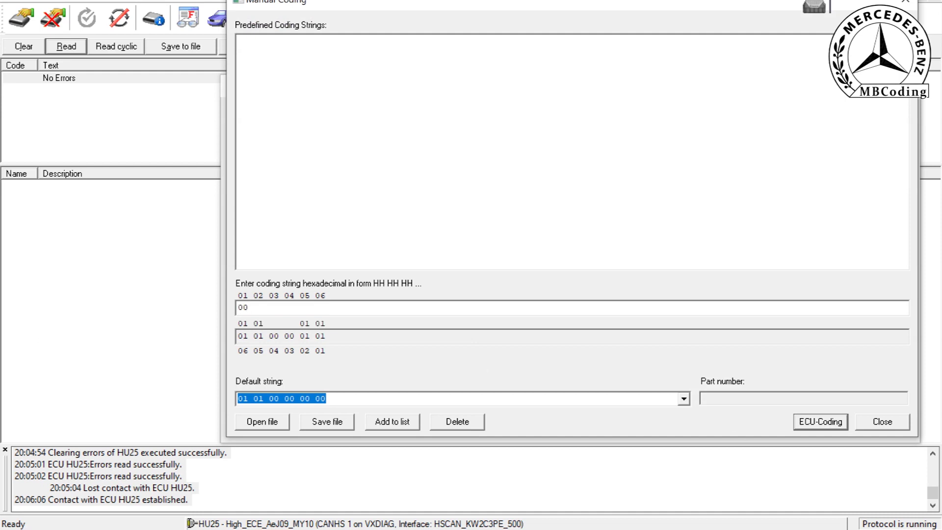
type(" 00 00")
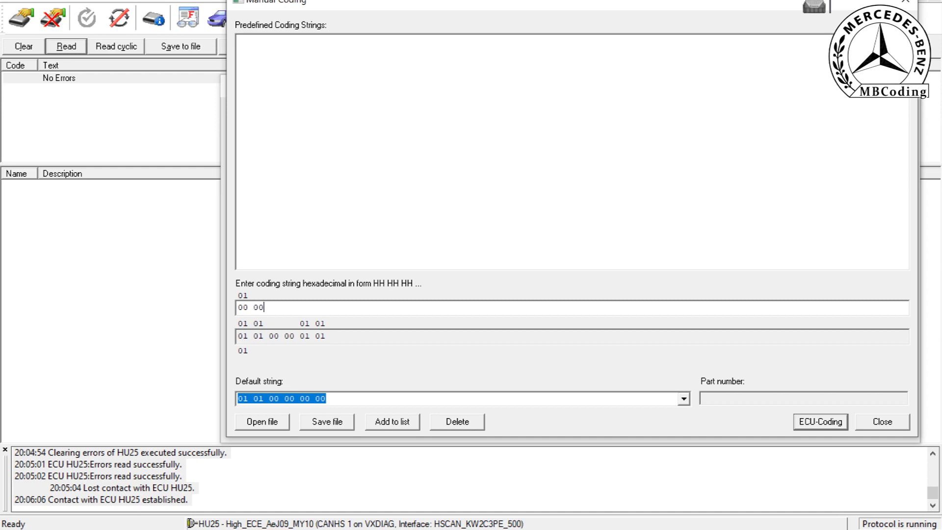
type(" 00 00 00")
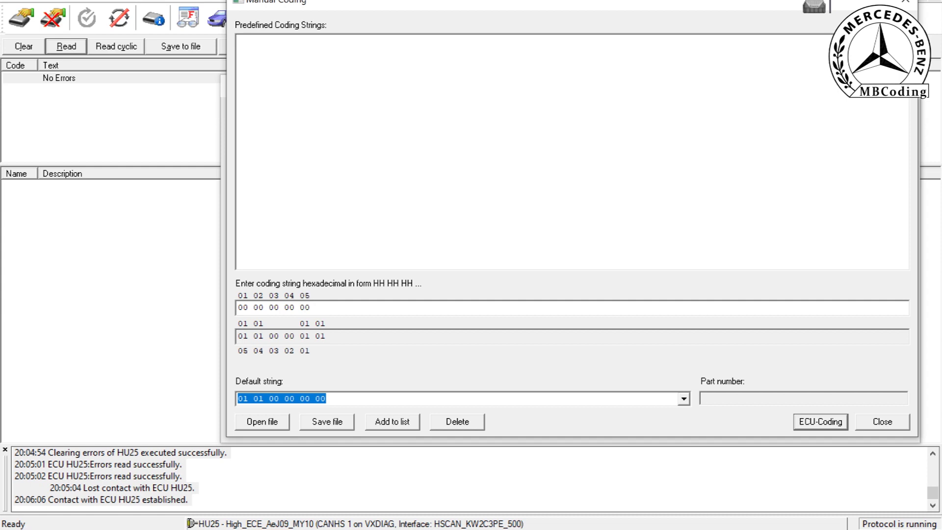
type("00")
left_click(815, 422)
left_click(516, 255)
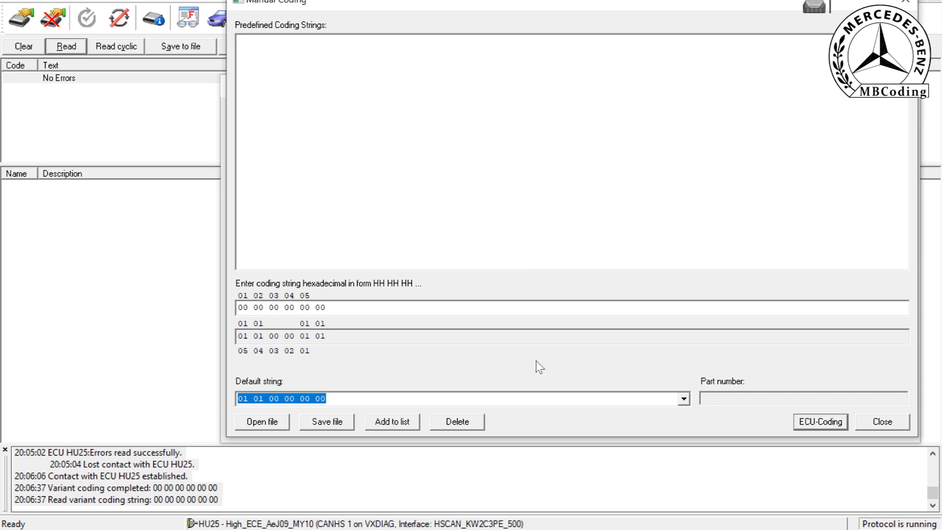
left_click(882, 423)
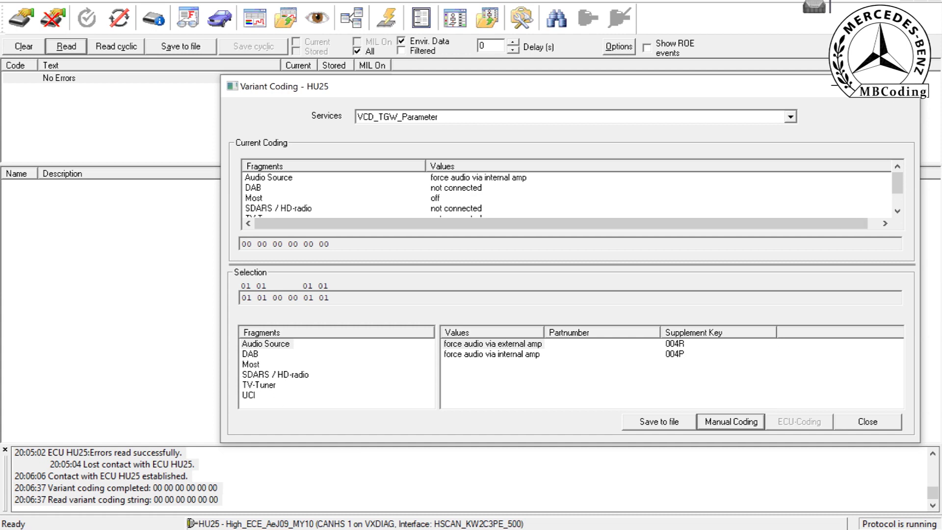
- Compare the VCD_ServiceCall_MB_Workshop coding with the Hu25 audi20 report and examine the report's preceding coding services
key("alt+Tab")
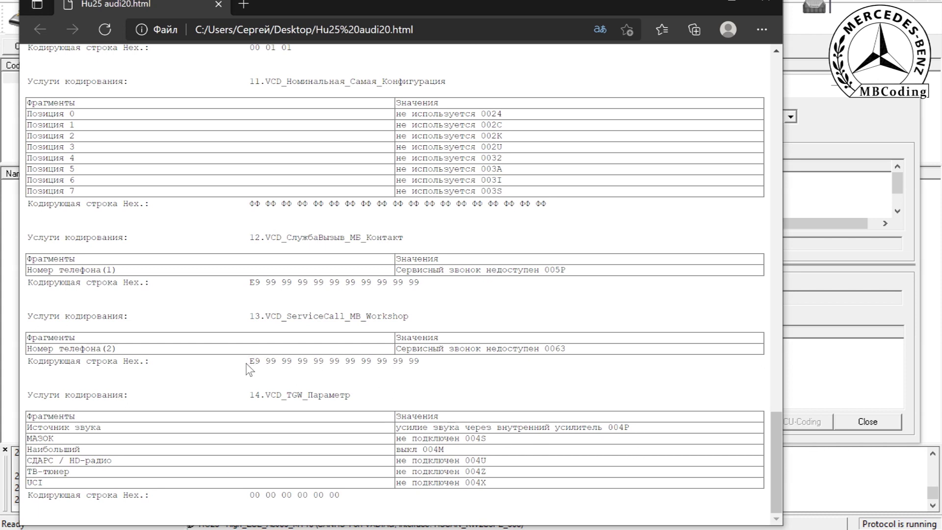
left_click(848, 264)
left_click(791, 116)
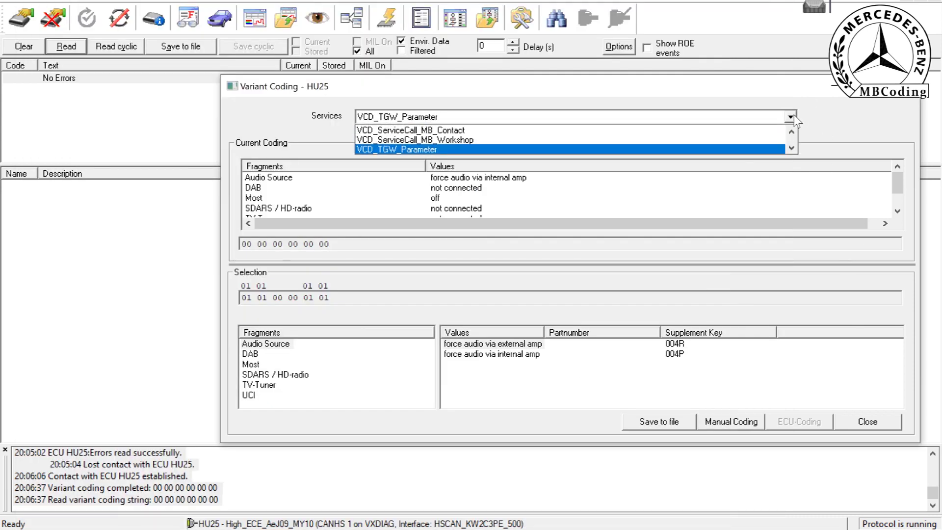
left_click(734, 141)
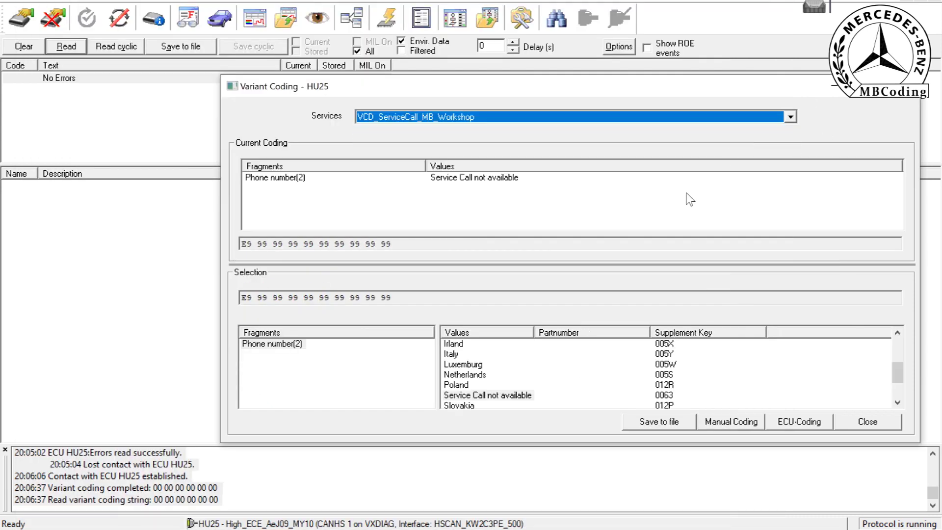
mouse_move(199, 527)
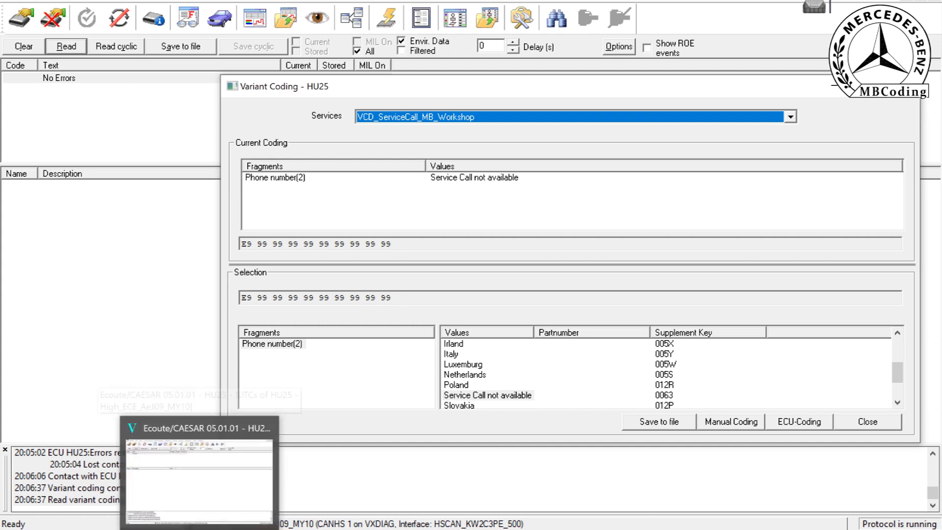
left_click(201, 527)
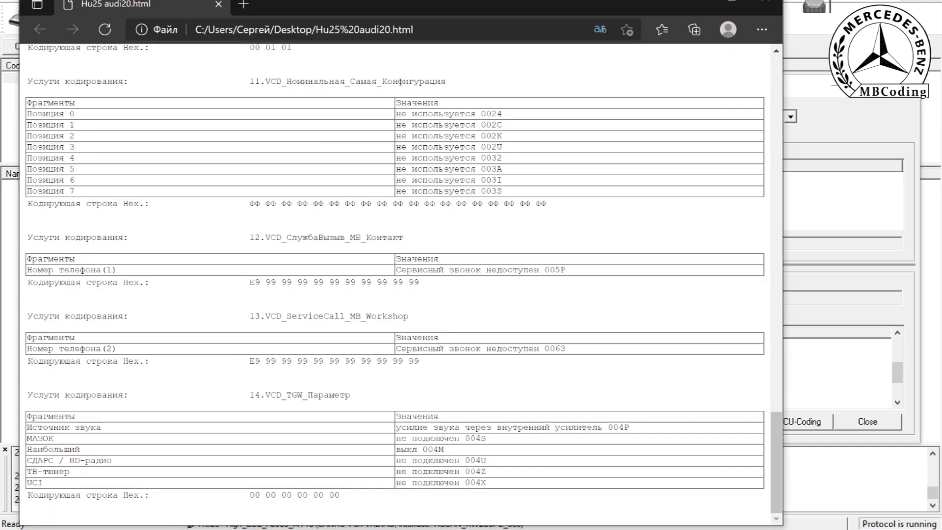
left_click_drag(778, 429, 782, 395)
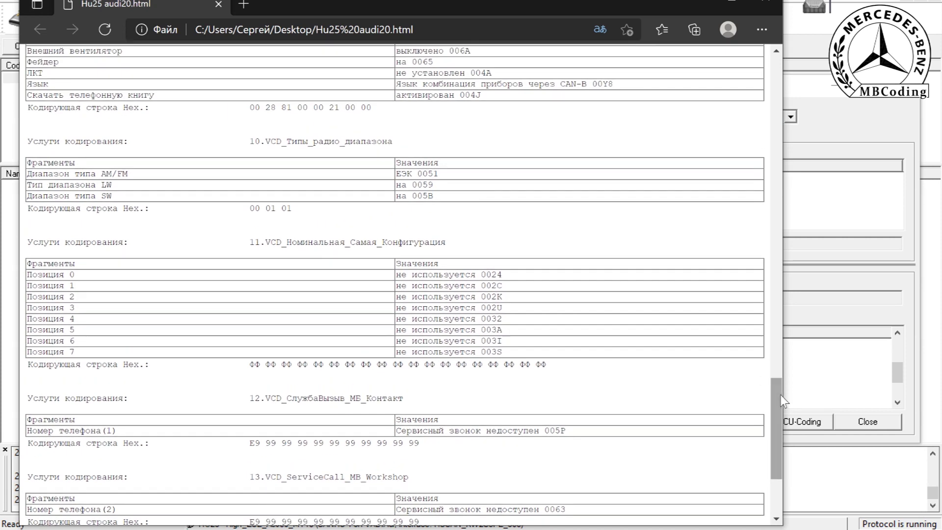
- Choose the VCD_Rated_Most_Configuration service in variant coding and save the coding to the default snapshot file
left_click(844, 186)
left_click(790, 117)
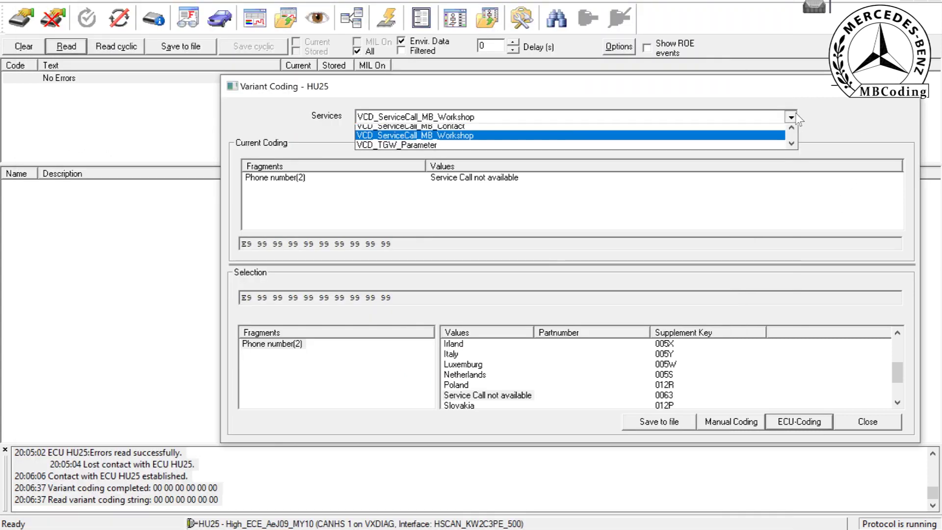
scroll(780, 128, "up", 1)
left_click(776, 131)
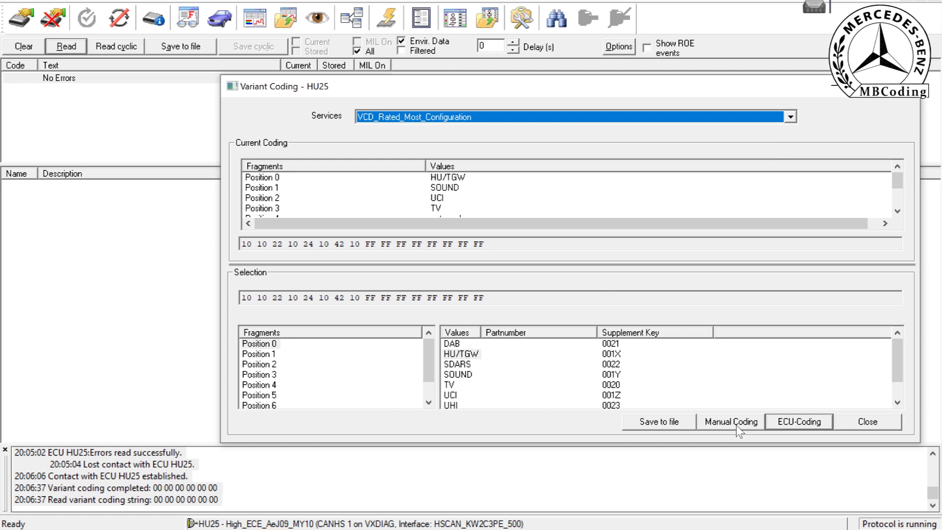
left_click(659, 422)
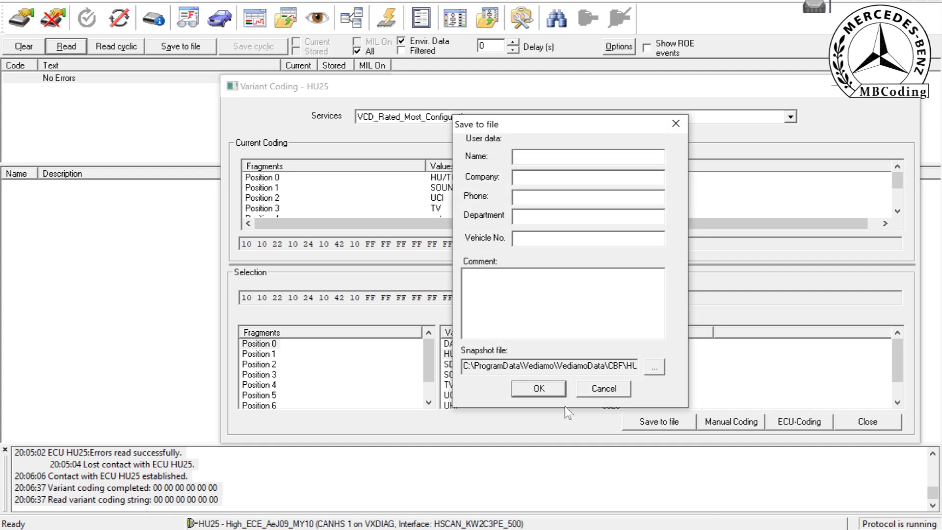
left_click(548, 389)
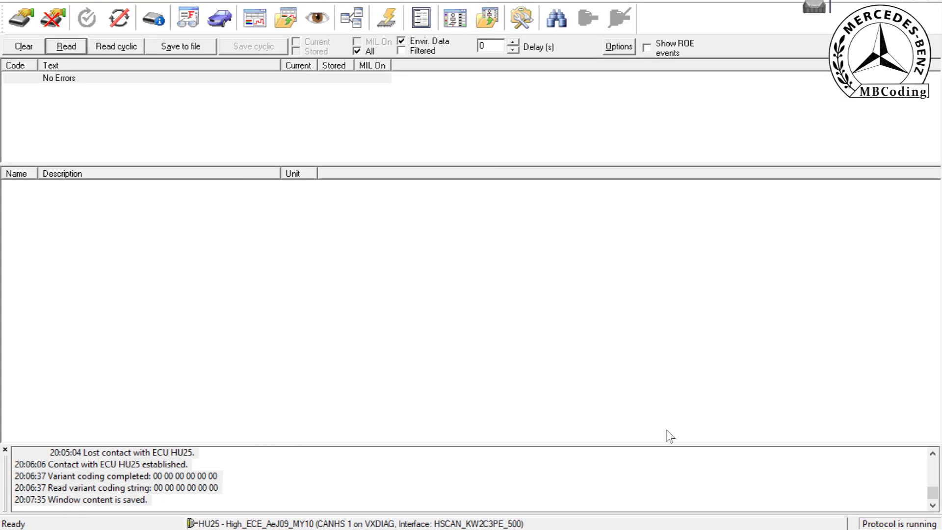
- Manually code VCD_Rated_Most_Configuration with all sixteen bytes set to FF and write it to the ECU, accepting the SCN reset
left_click(356, 23)
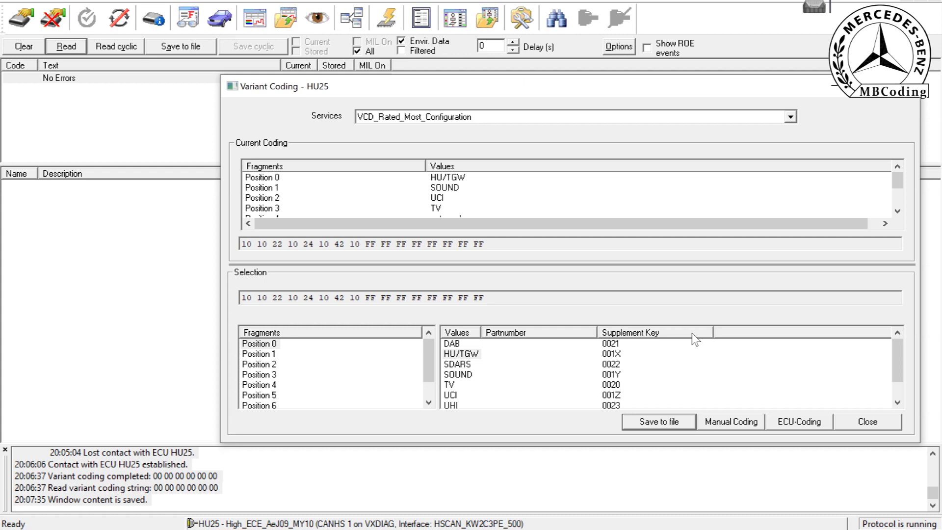
left_click(729, 423)
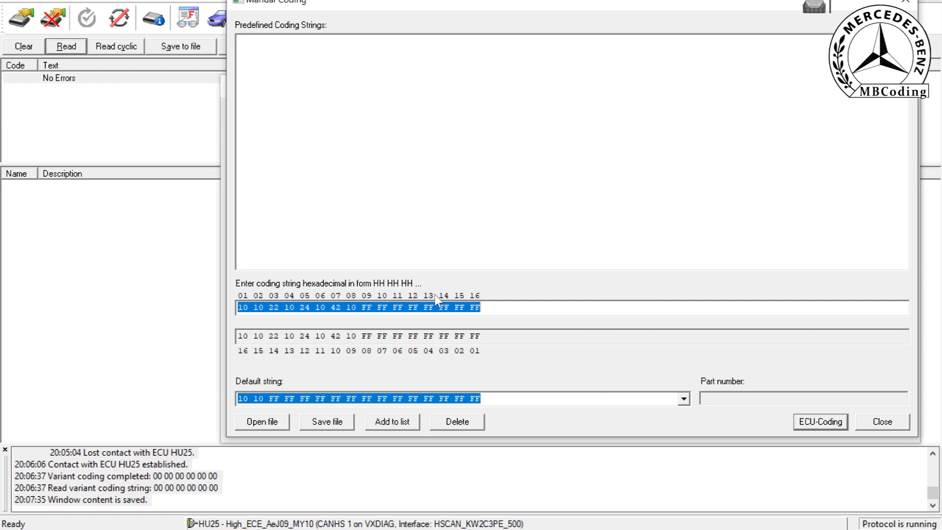
left_click(359, 308)
left_click_drag(359, 307, 222, 307)
type("FF FF ")
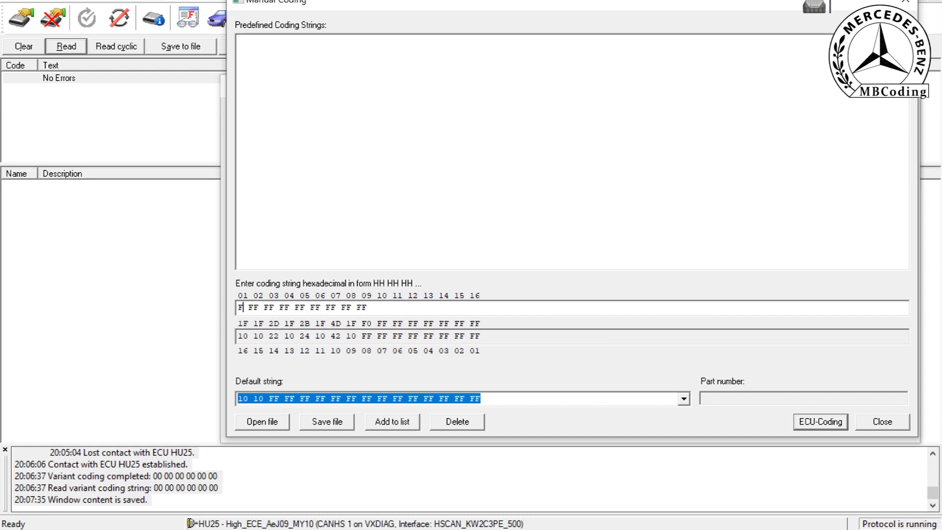
type("FF FF FF")
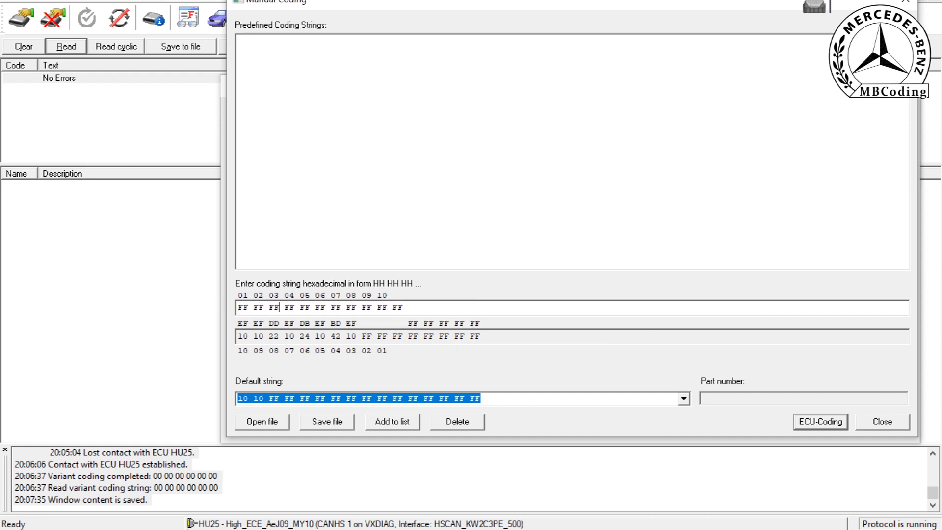
type(" FF FF FF F")
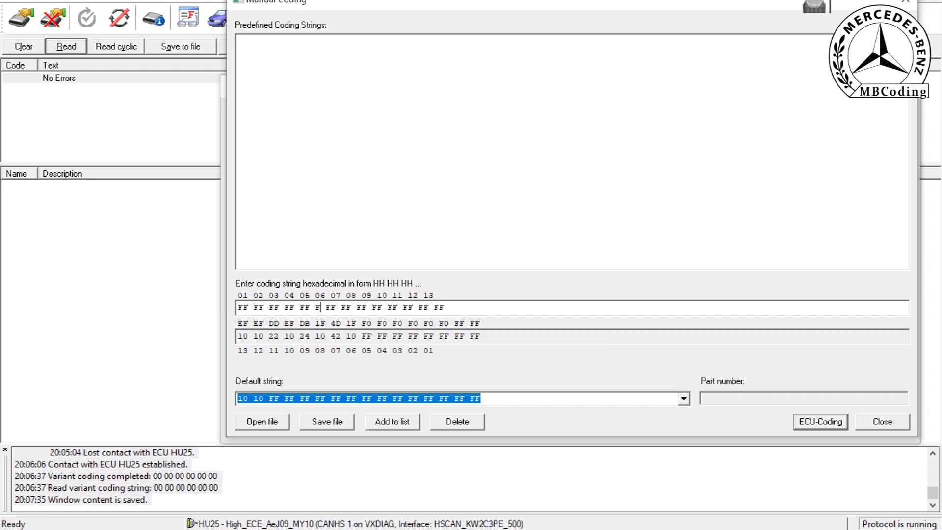
type("FF FF FF FF FF FF FF")
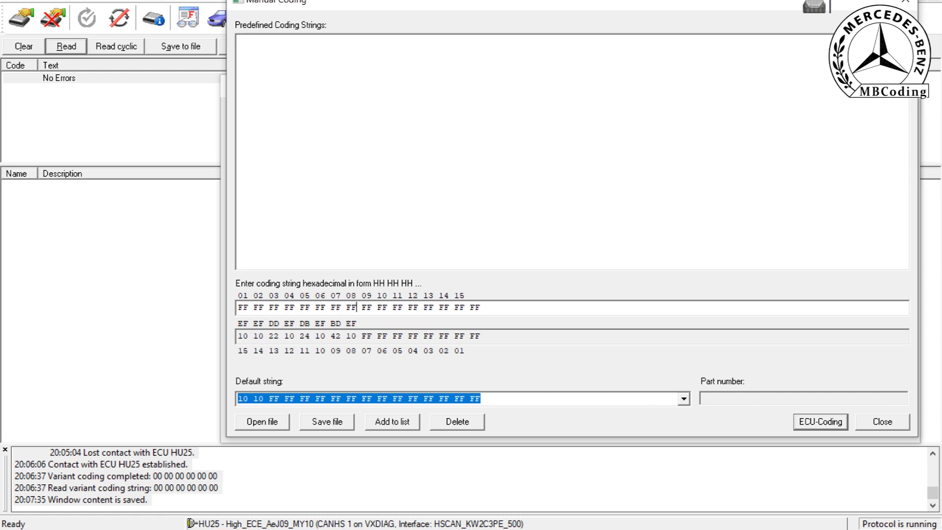
left_click(821, 421)
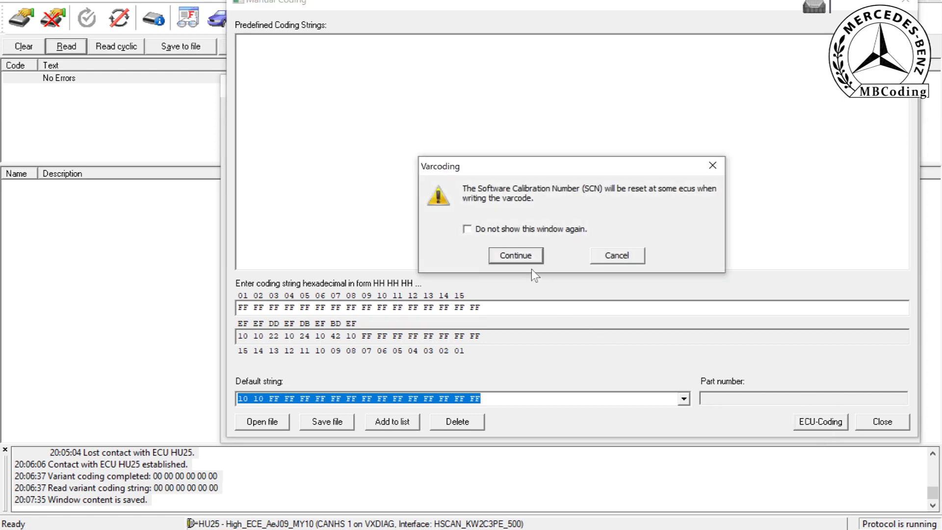
left_click(522, 260)
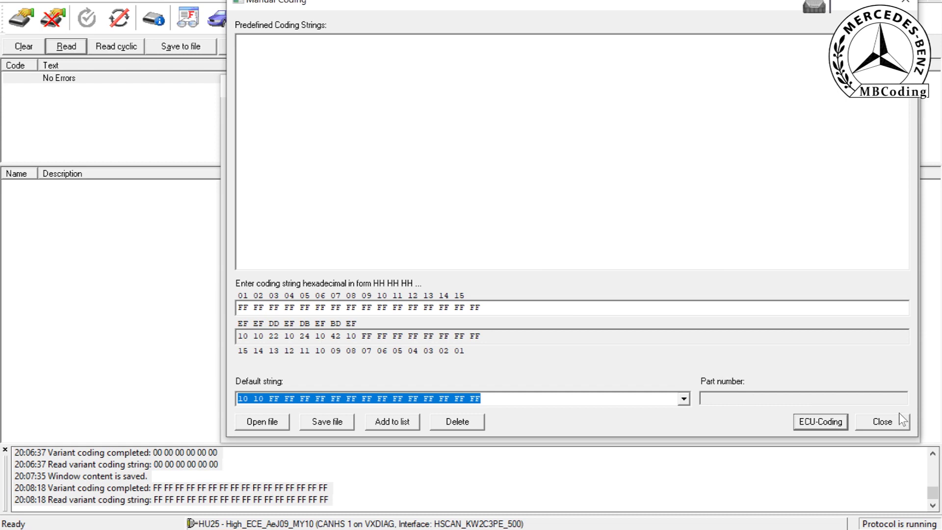
left_click(884, 422)
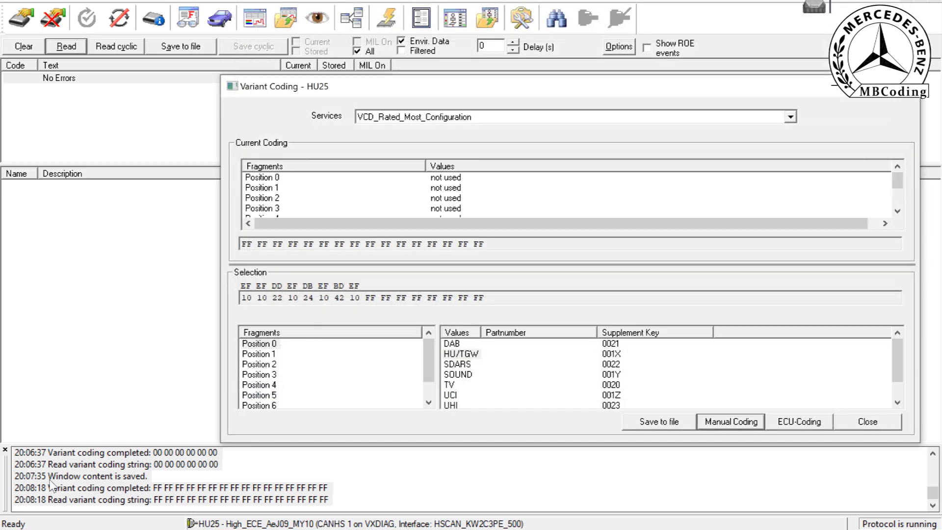
- Compare the VCD_Radio_Range_Types coding of HU25 with its entry in the Hu25 audi20 report
key("alt+Tab")
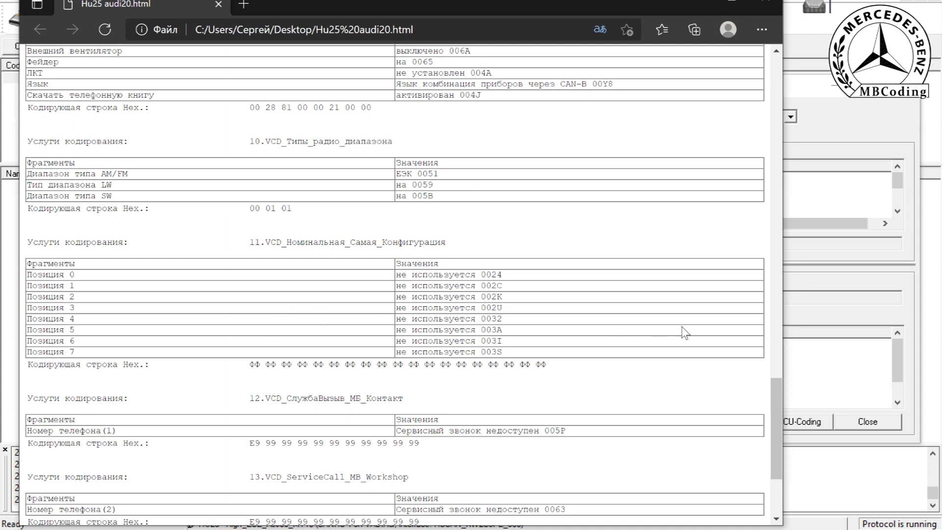
left_click_drag(774, 407, 776, 396)
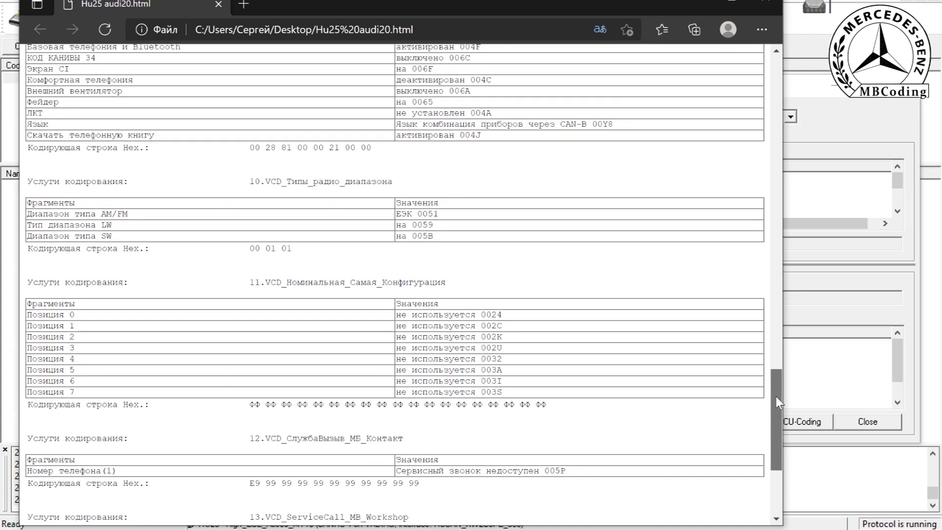
left_click(791, 118)
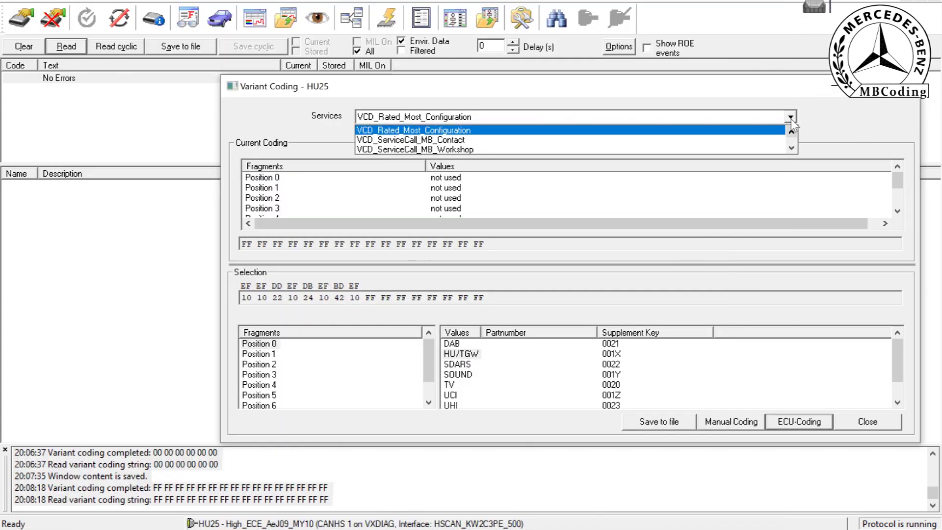
left_click(792, 130)
left_click(775, 132)
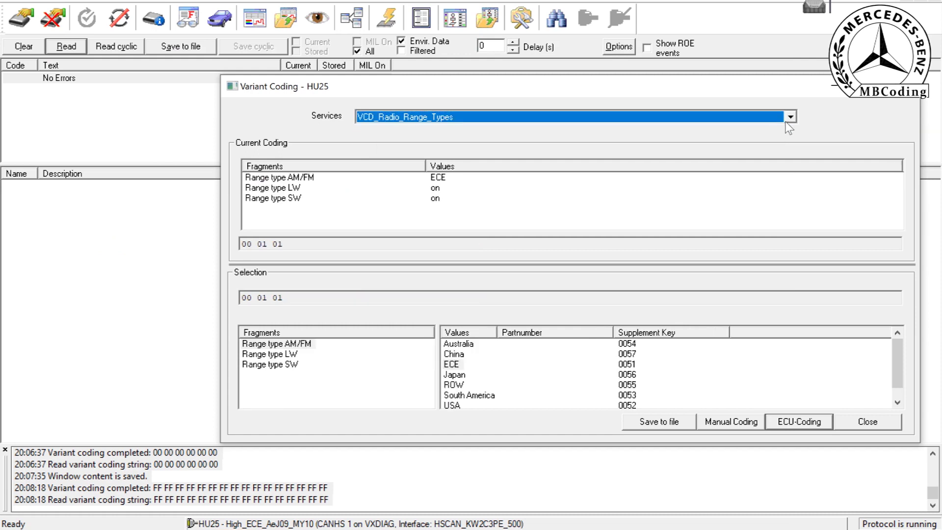
- Try to manually code the VCD_HU_Applications service and close the variant coding
left_click(787, 120)
left_click(791, 131)
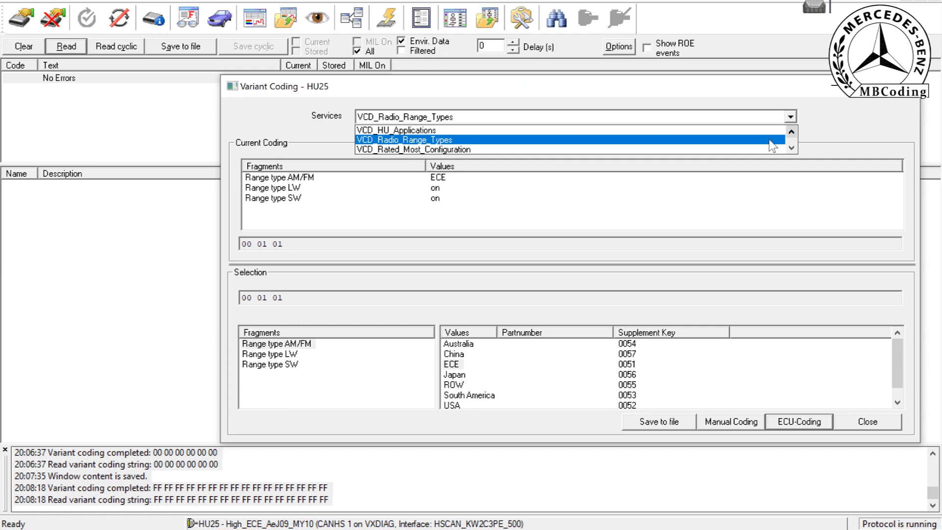
left_click(778, 130)
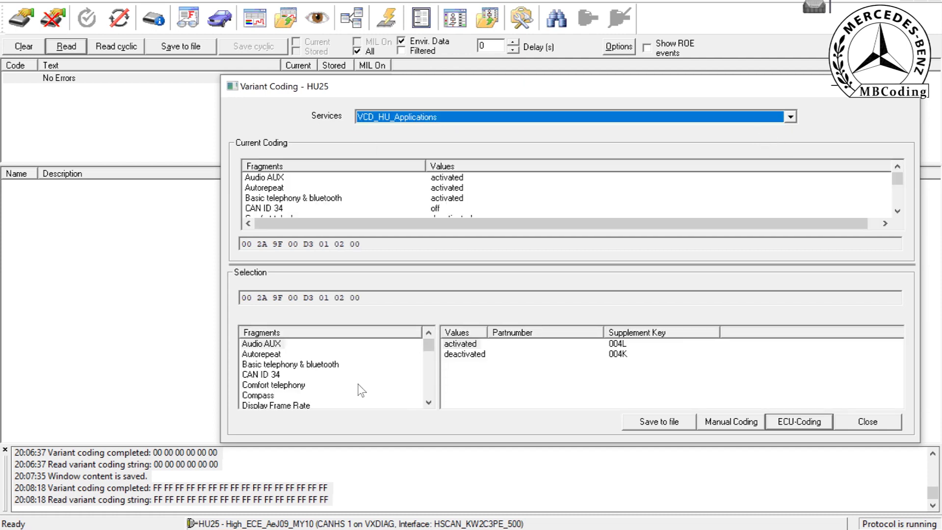
left_click(732, 422)
left_click(910, 86)
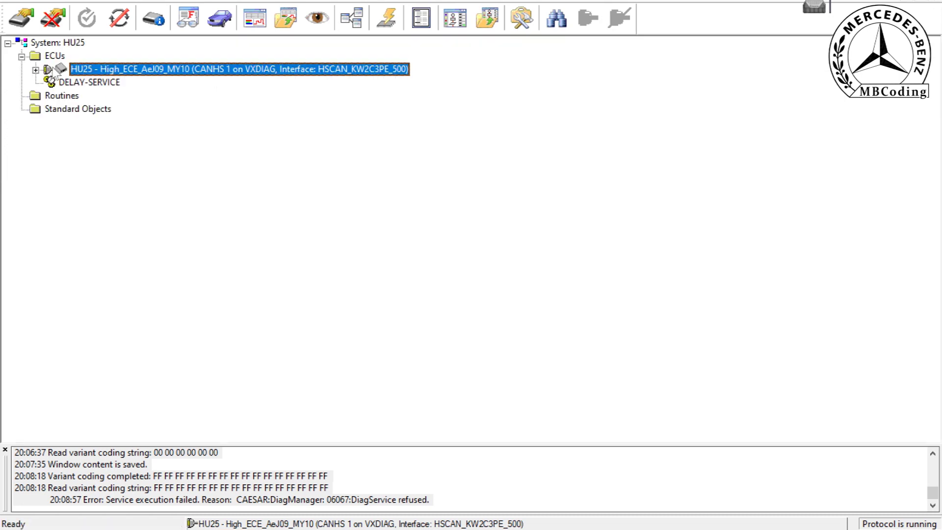
- Execute the FN_ECU_Reset service from the HU25 functions
left_click(35, 70)
left_click(49, 148)
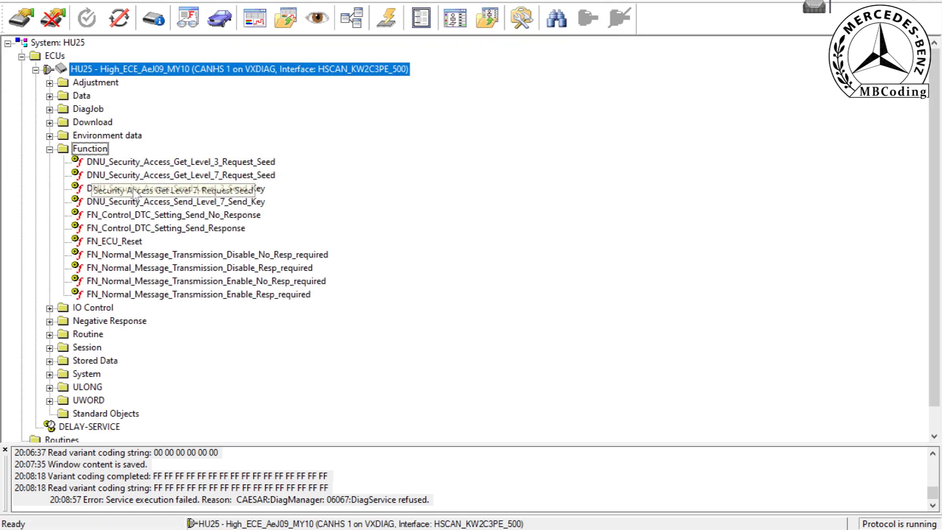
left_click(131, 241)
double_click(132, 241)
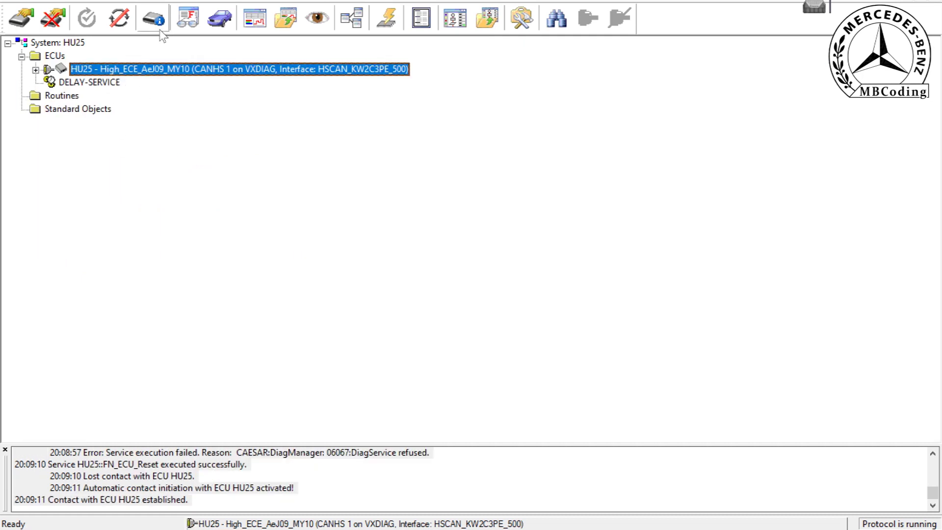
- Read the HU25 errors after the reset, clear them and read the ECU errors again
left_click(193, 20)
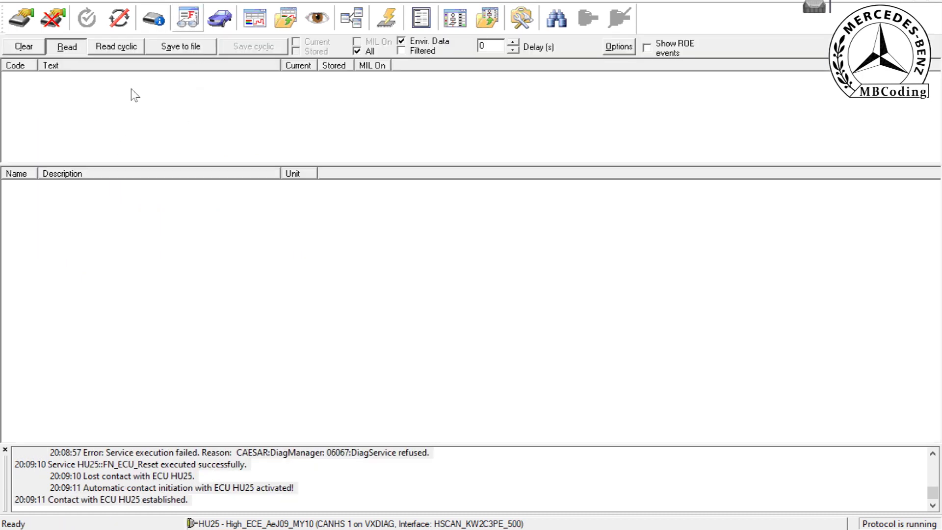
left_click(20, 49)
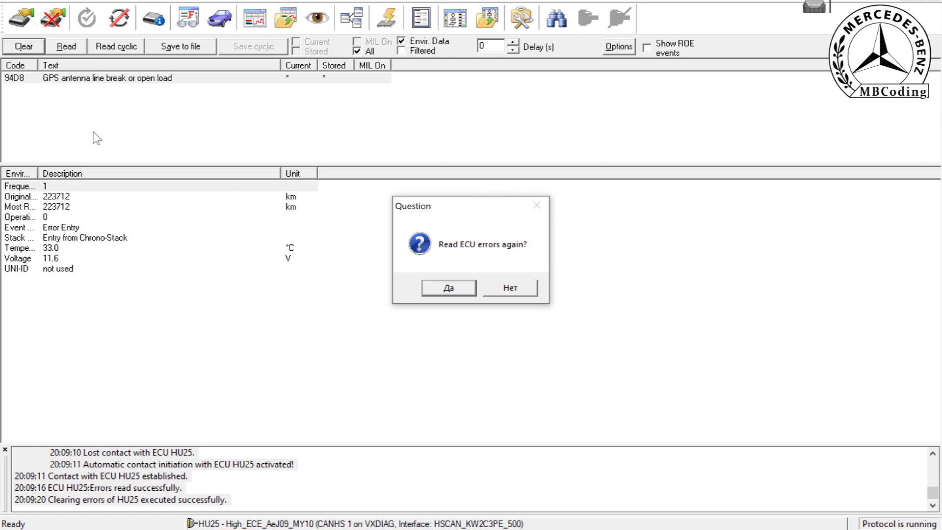
left_click(448, 289)
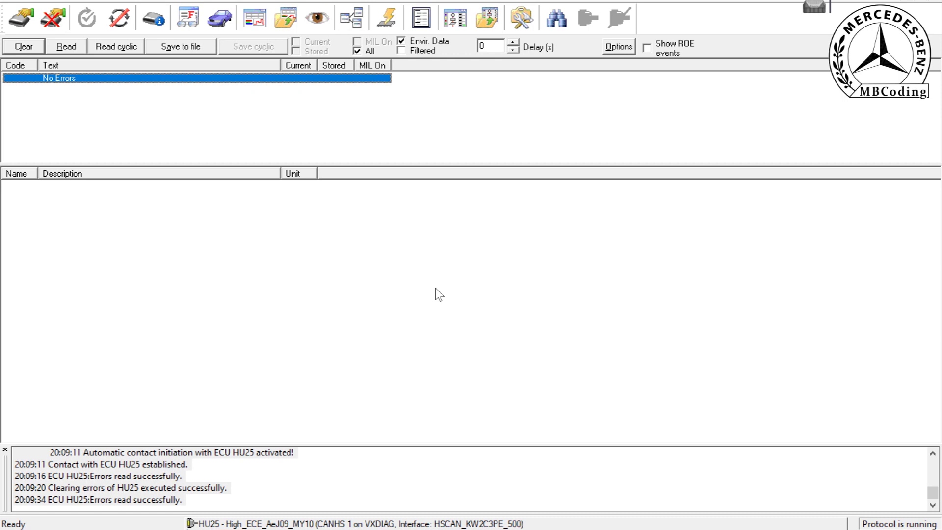
- Recheck the HU25 error memory several times, close it and end contact with the ECU
left_click(66, 45)
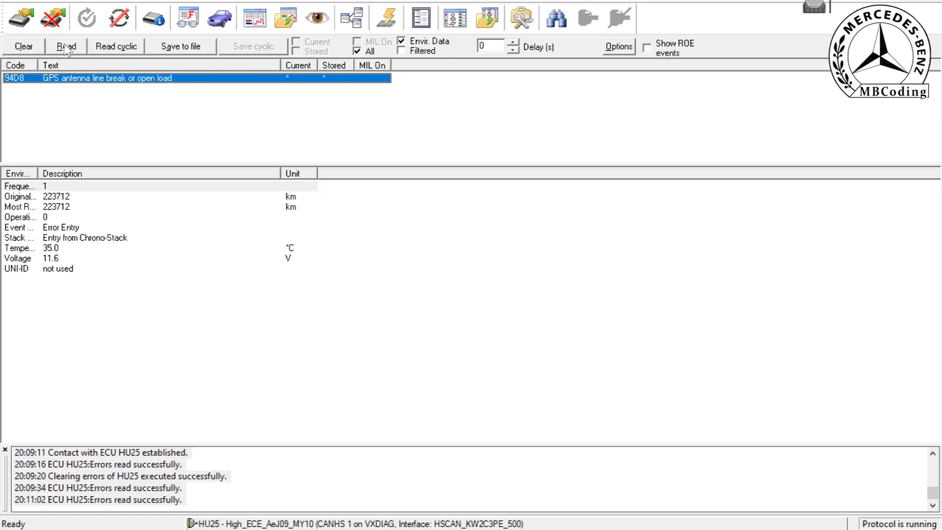
left_click(56, 47)
left_click(56, 47)
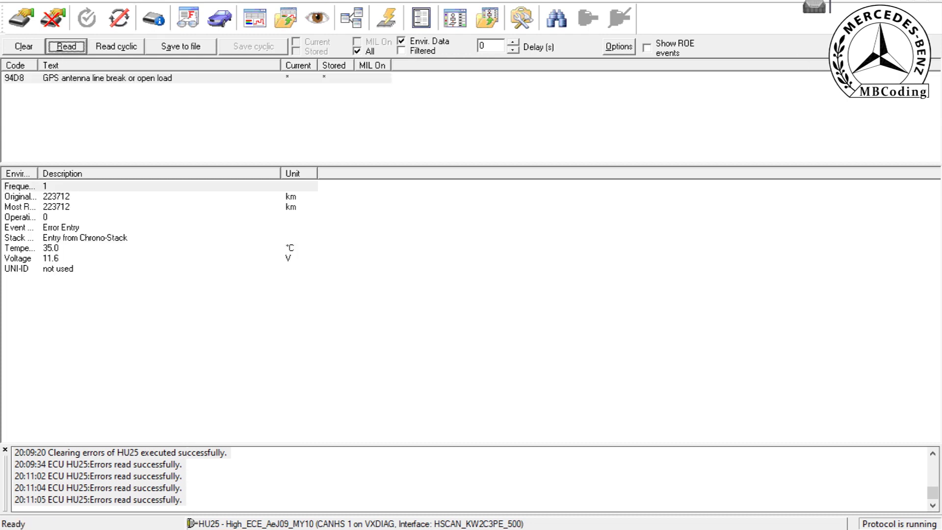
key("Escape")
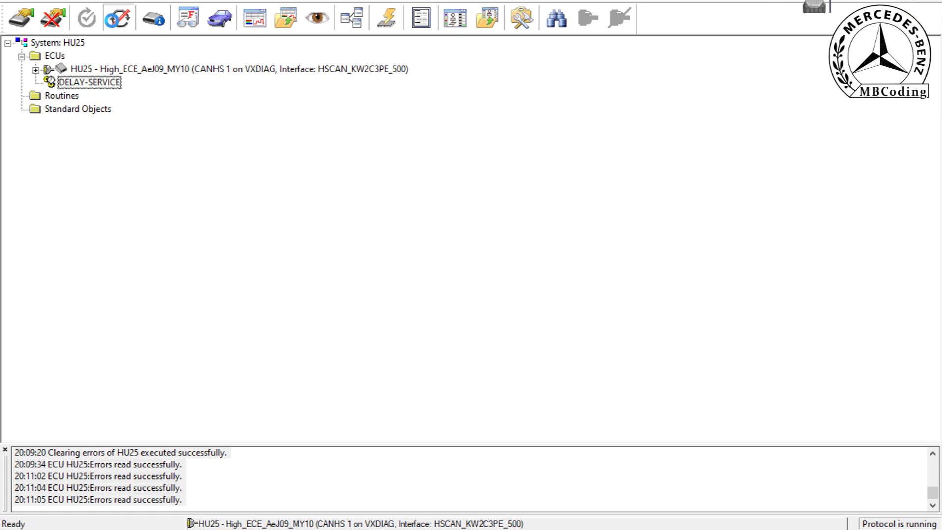
left_click(116, 20)
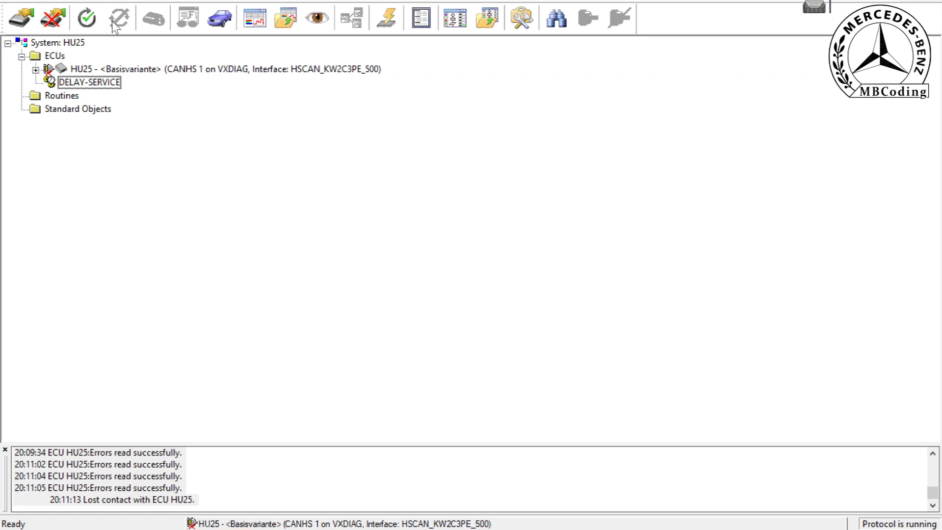